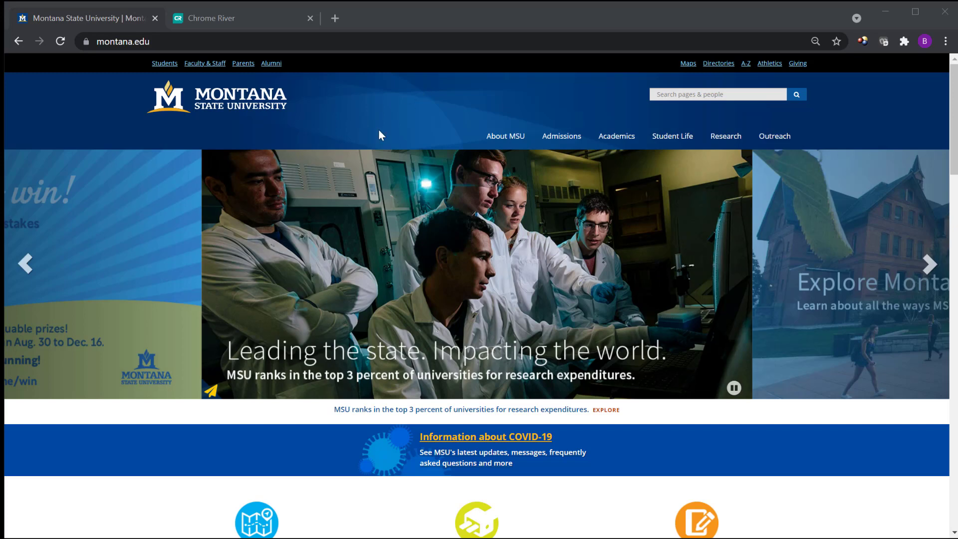
Load the montana.edu/chrome information page, then switch to the already-open Chrome River dashboard.
left_click(349, 43)
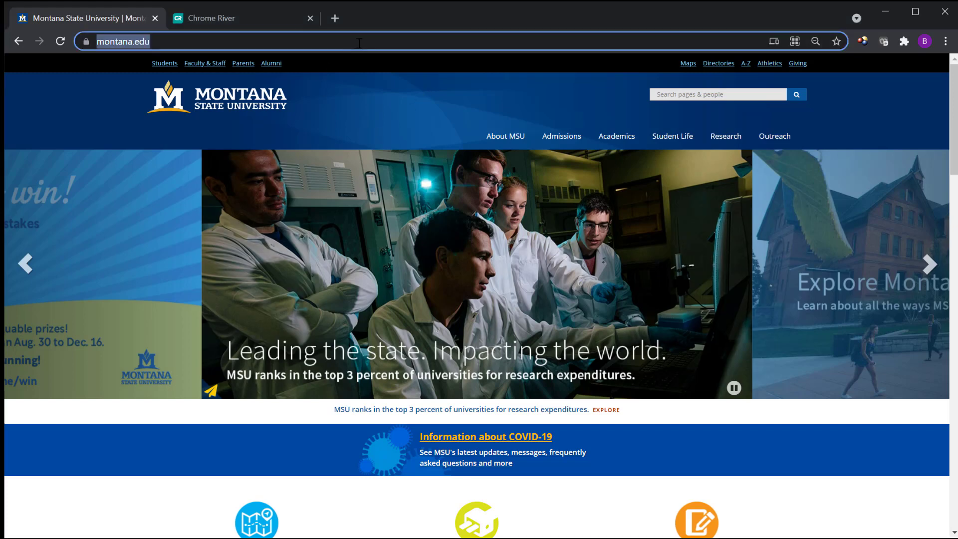
left_click(358, 43)
type("//www.")
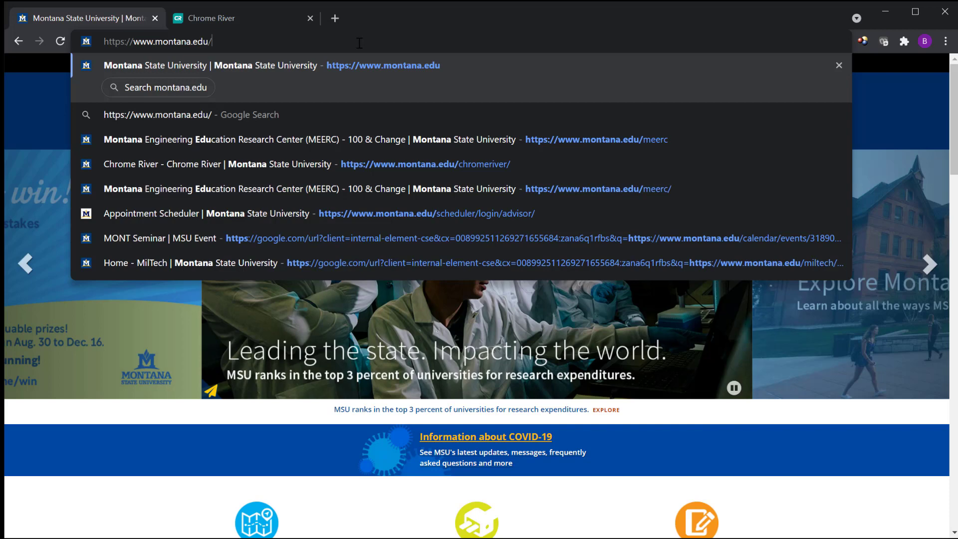
type("chrome")
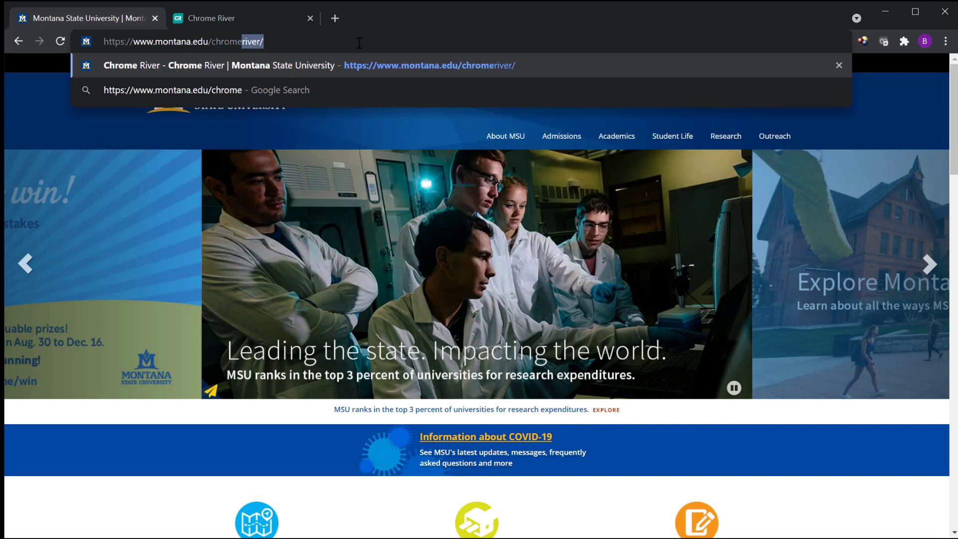
key("Return")
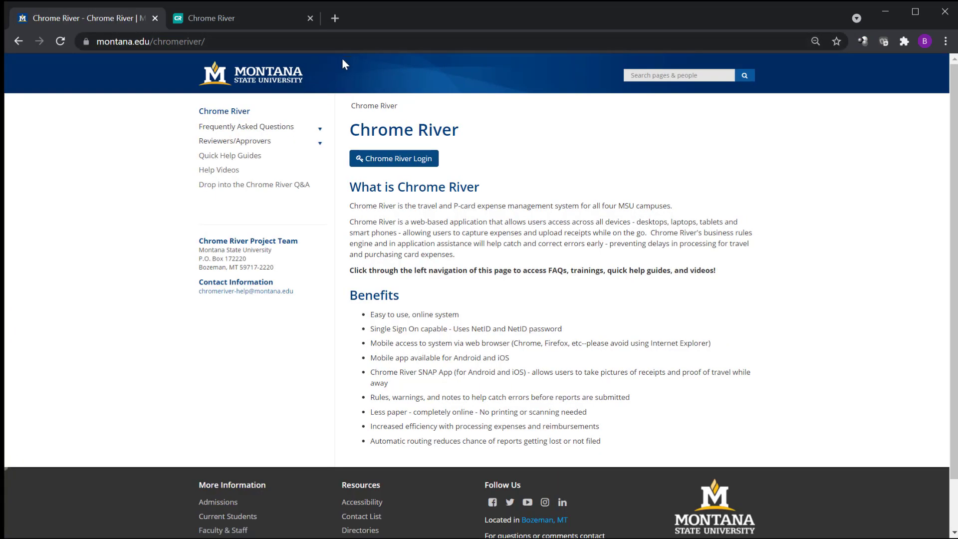
left_click(207, 17)
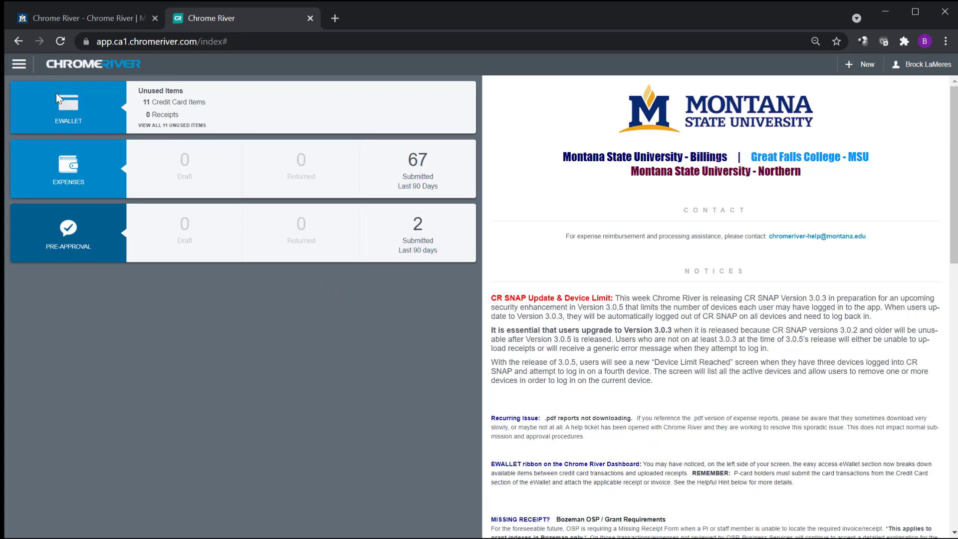
Review the two approved pre-approvals (2,800.00 and 1,350.00 USD), then return to the dashboard.
left_click(20, 66)
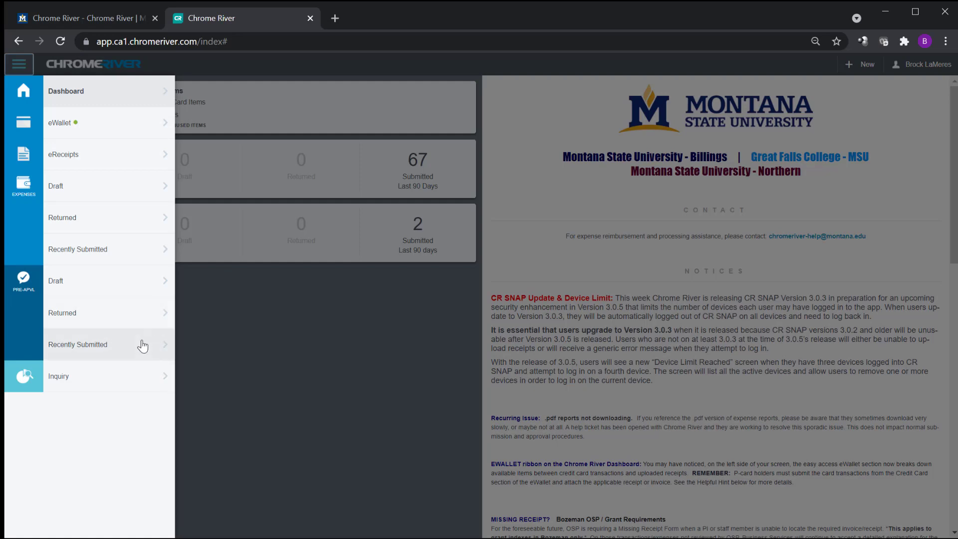
left_click(123, 351)
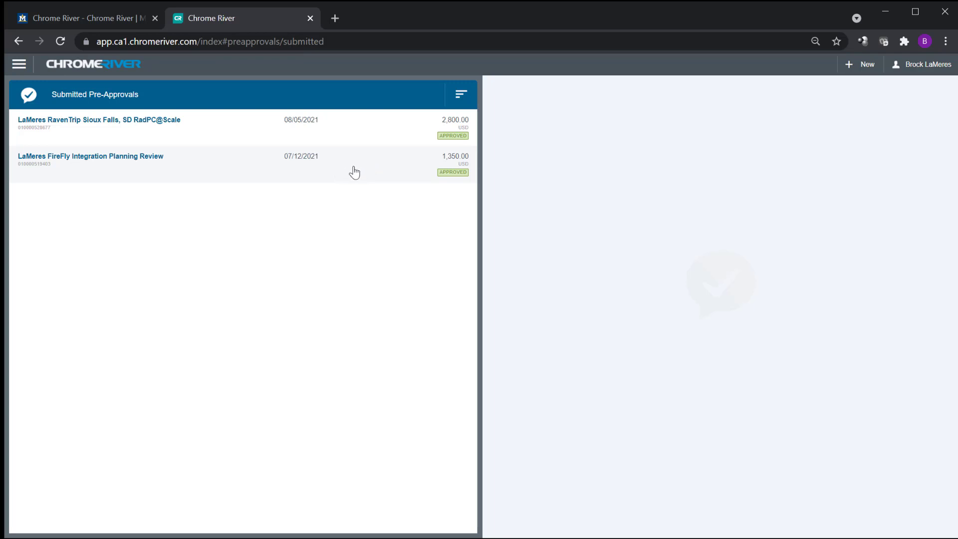
left_click(20, 70)
left_click(60, 92)
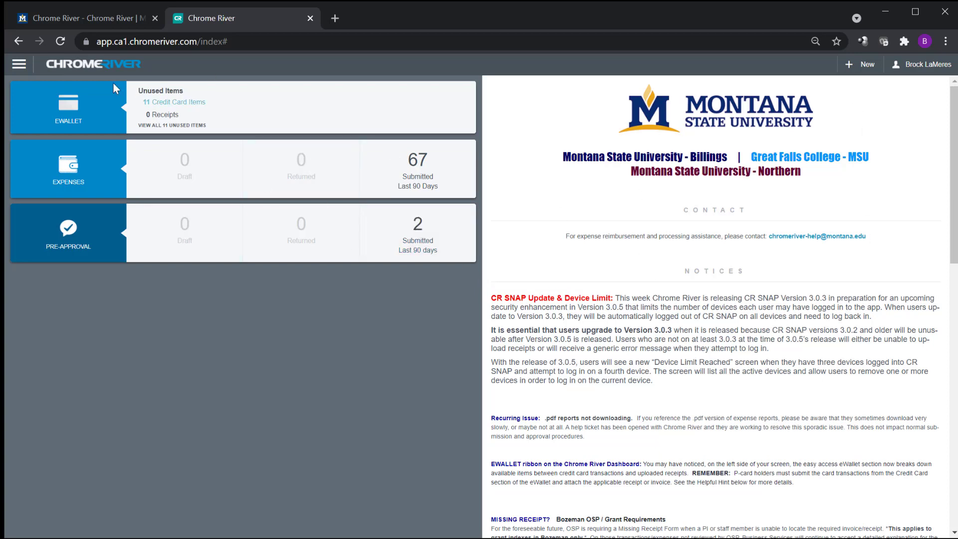
Start a new expense report named with the traveller's surname plus 'Travel Firefly RadPC-Lunar', copied into Business Purpose.
left_click(857, 71)
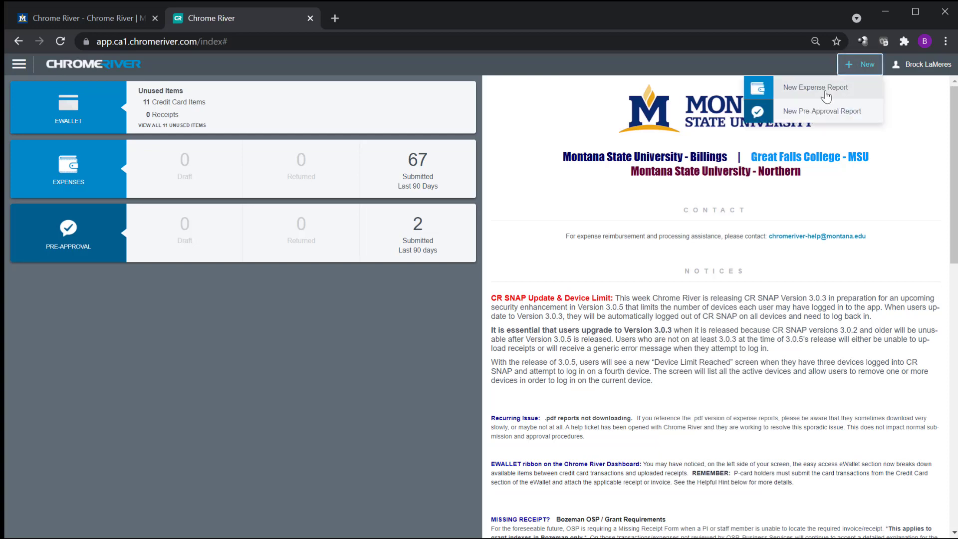
left_click(799, 91)
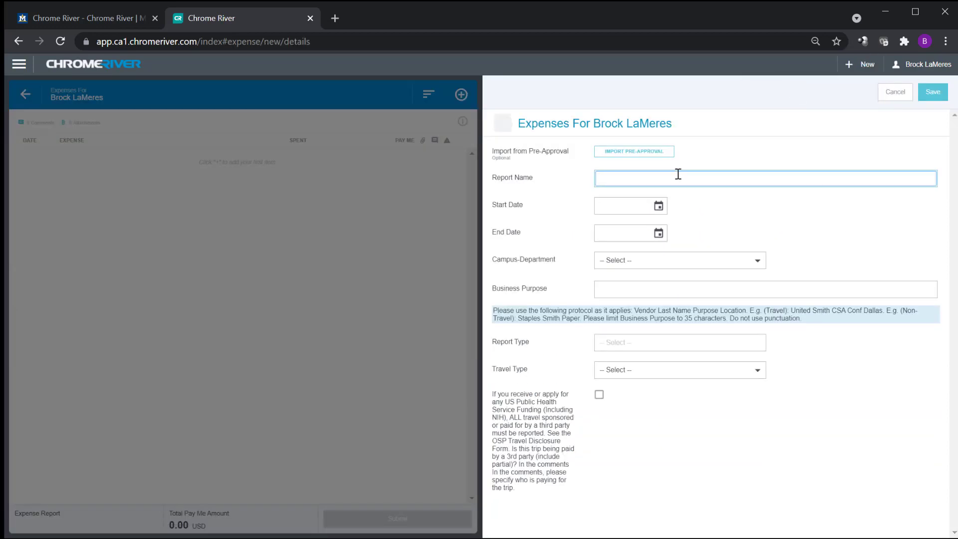
left_click(678, 173)
type("LaMeres McMasterCarr Connectors RadPC@Scale")
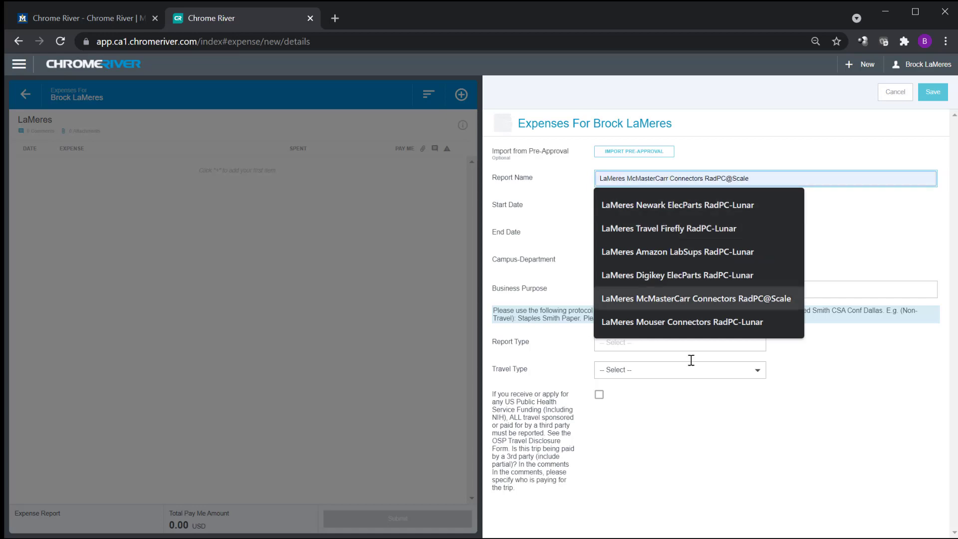
left_click(572, 358)
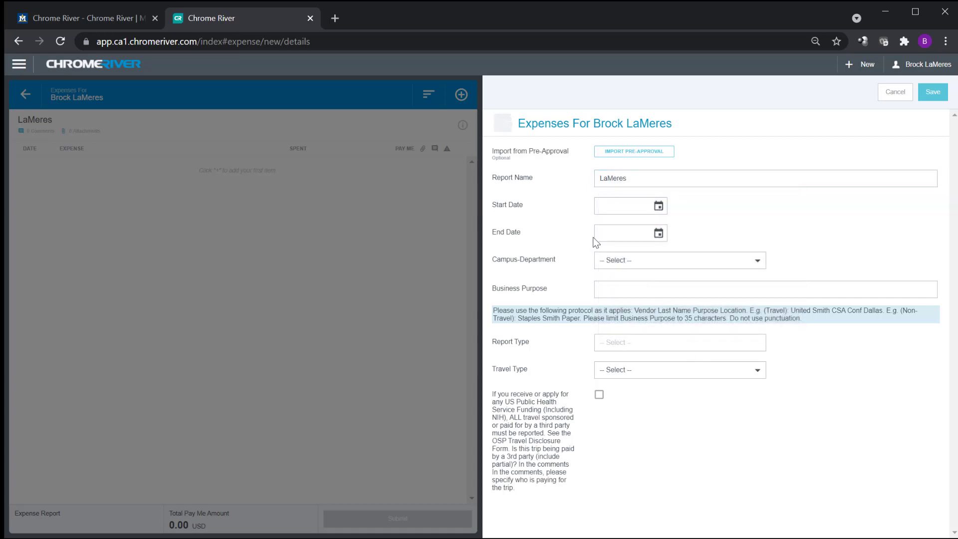
left_click(686, 180)
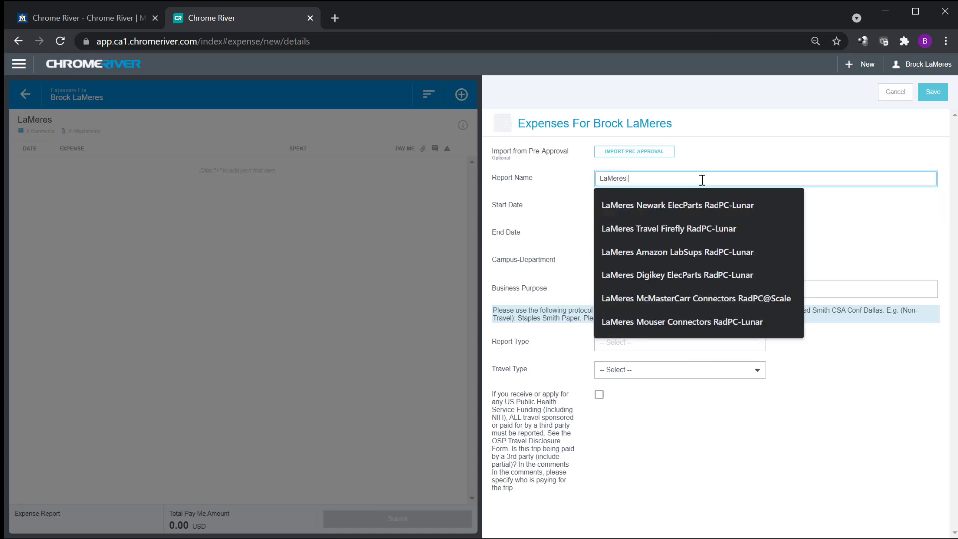
type("Travel Fire")
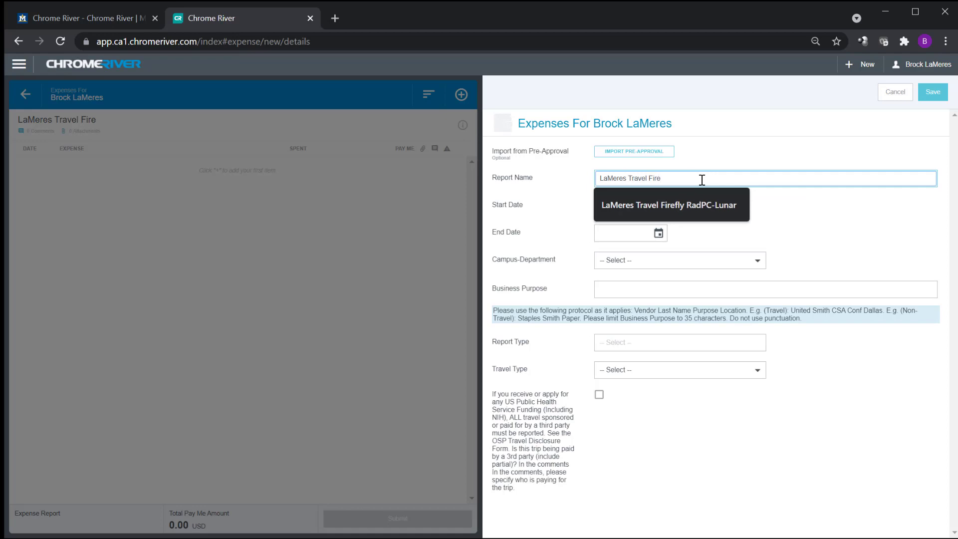
type("fly RadPC-Lunar")
left_click_drag(724, 177, 363, 142)
key("ctrl+c")
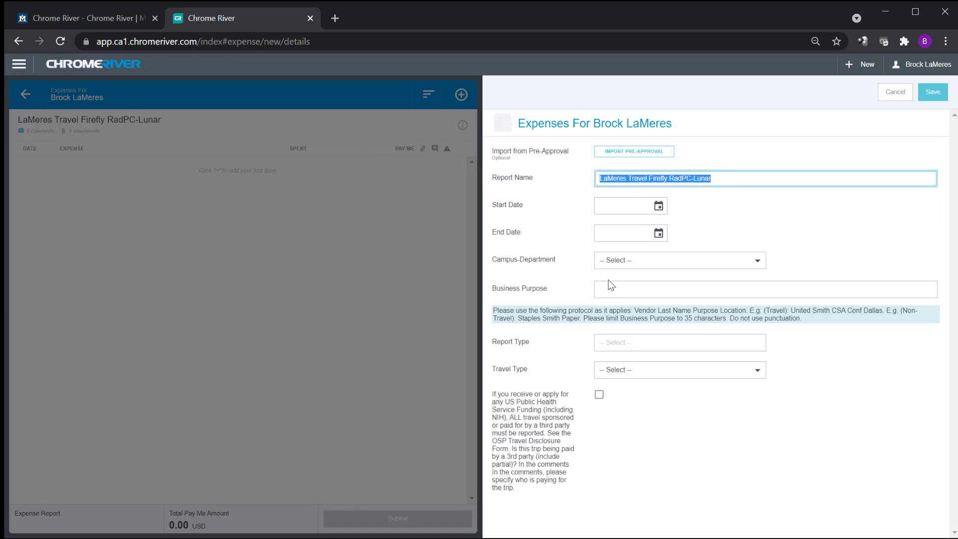
left_click(609, 287)
key("ctrl+v")
left_click(841, 410)
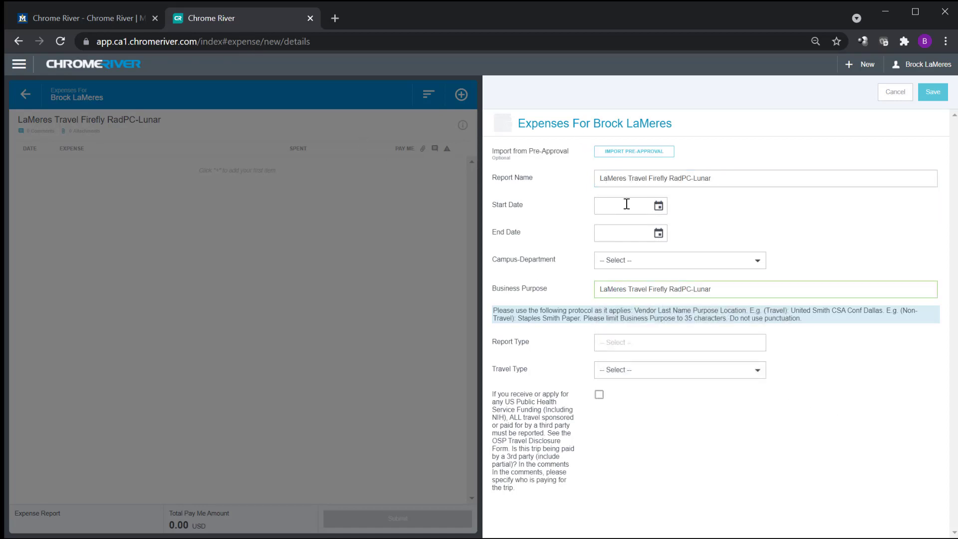
Set dates 08/11/2021–08/13/2021, department BZ-College of Engineering, report type Travel, travel type Out of State.
left_click(659, 207)
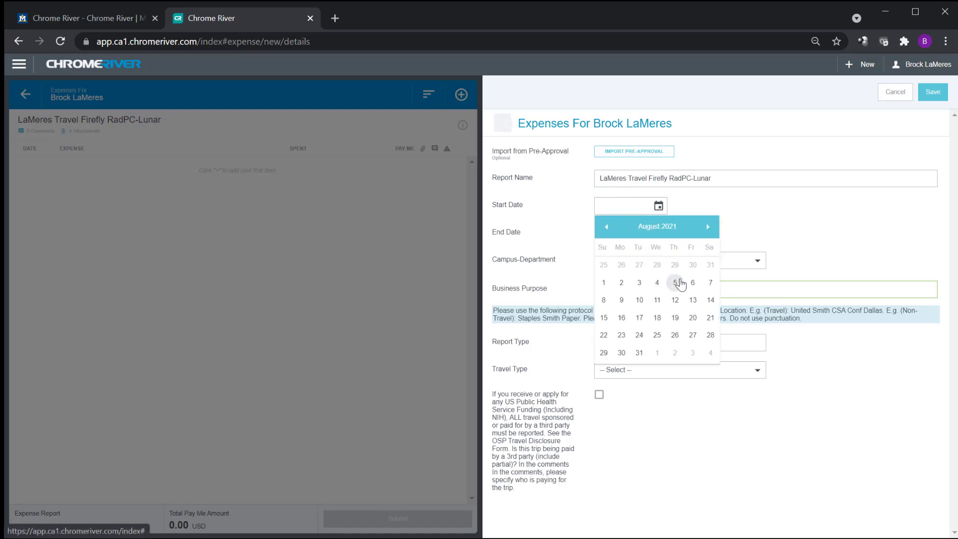
left_click(658, 299)
left_click(659, 234)
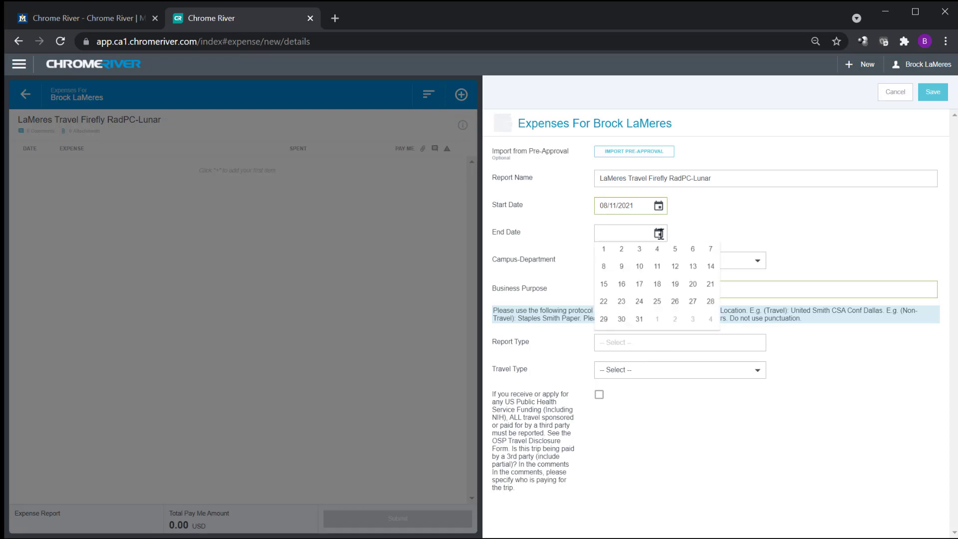
left_click(692, 327)
left_click(641, 261)
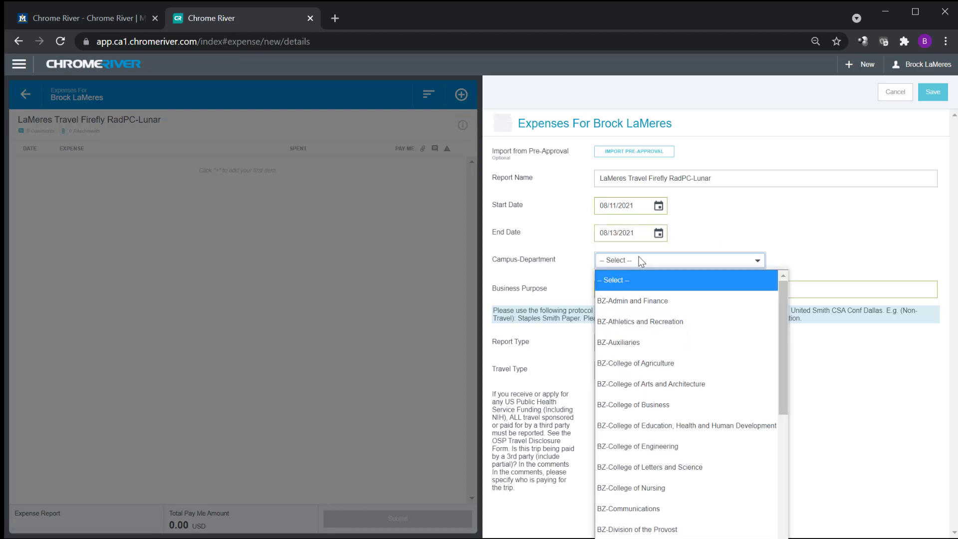
left_click(661, 442)
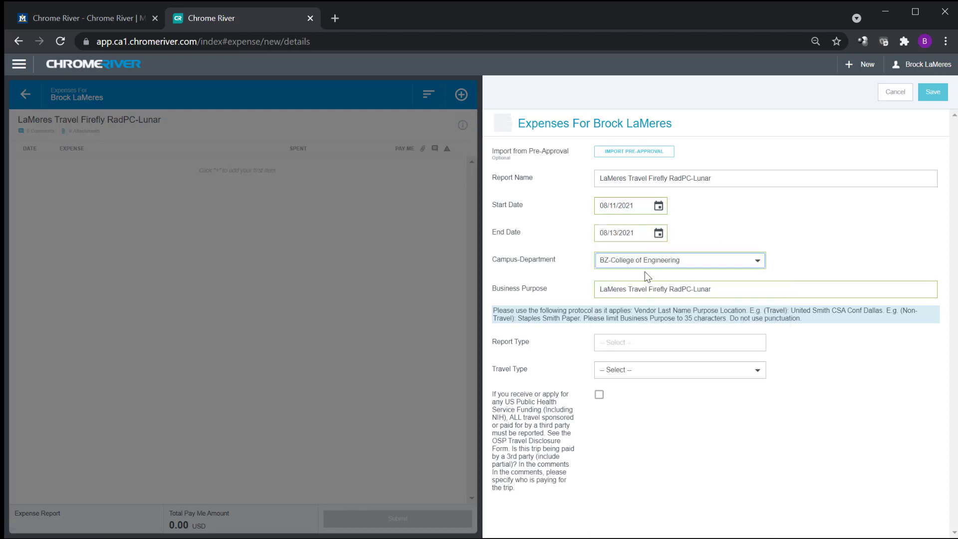
left_click(626, 343)
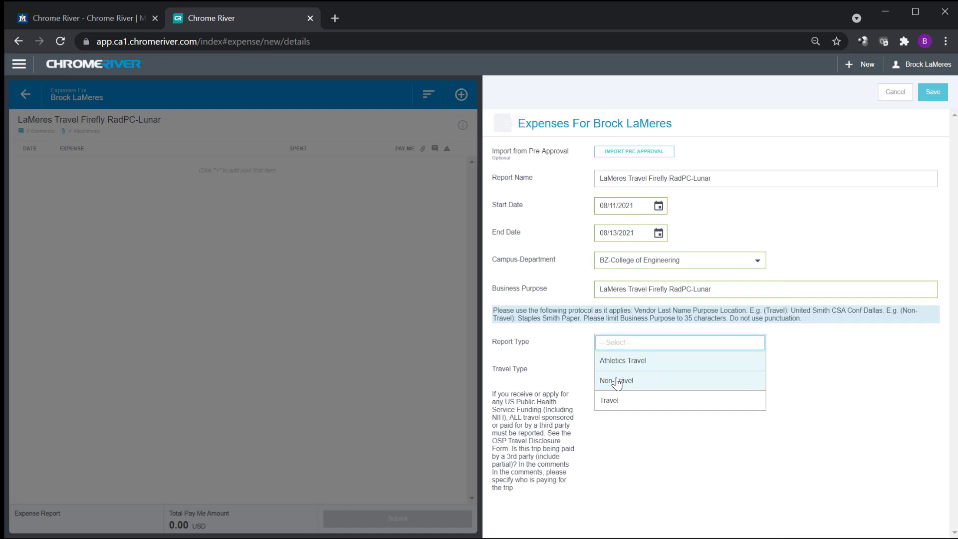
left_click(616, 402)
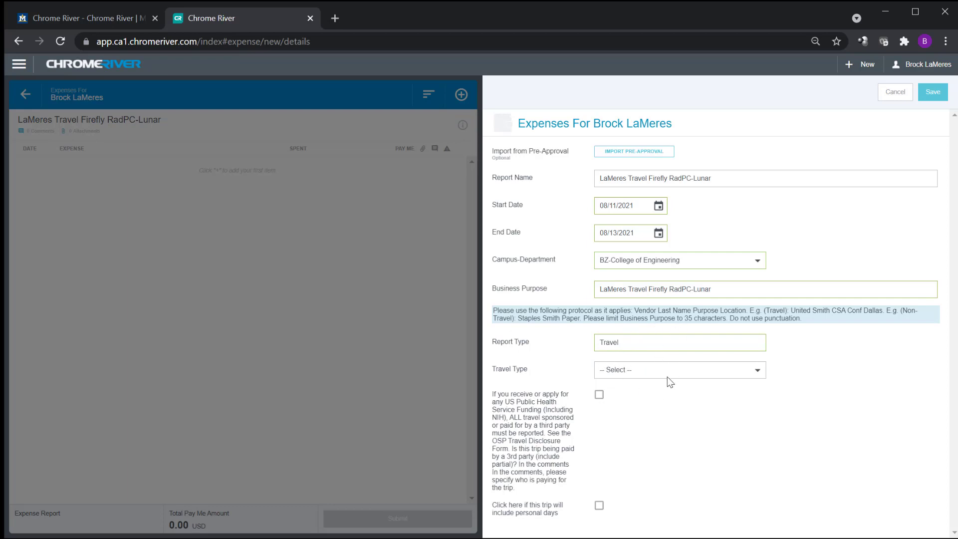
left_click(624, 369)
left_click(614, 475)
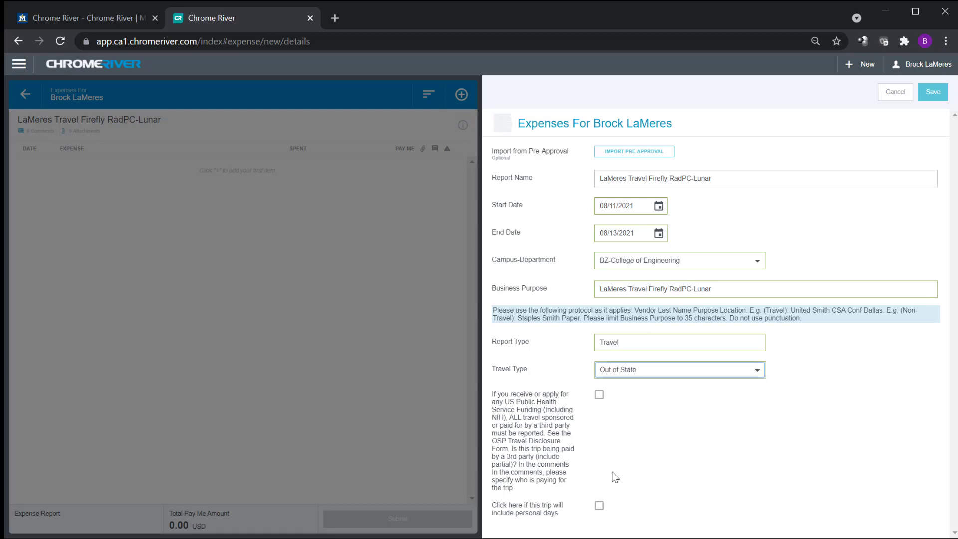
Import the FireFly Integration Planning Review pre-approval (1,350.00 USD) into the report.
left_click(643, 153)
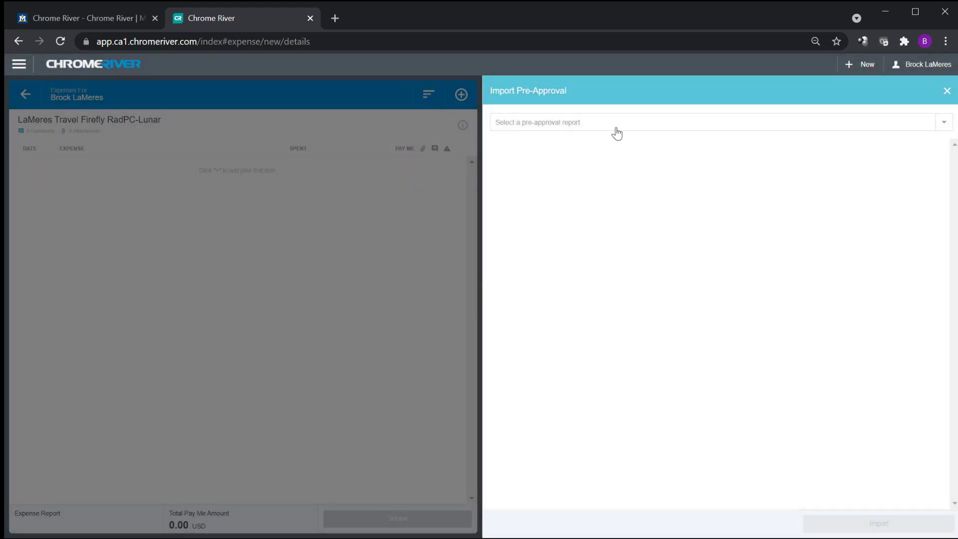
left_click(606, 128)
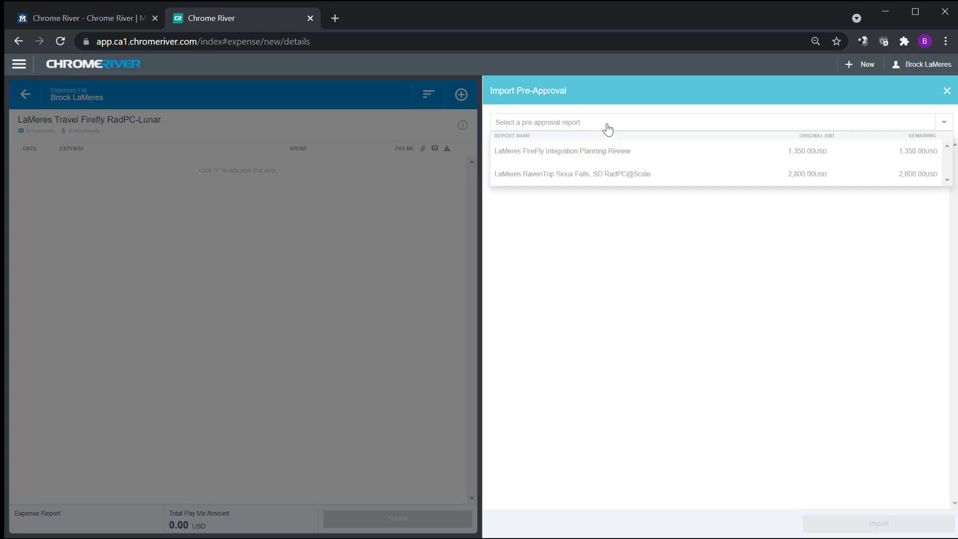
left_click(595, 155)
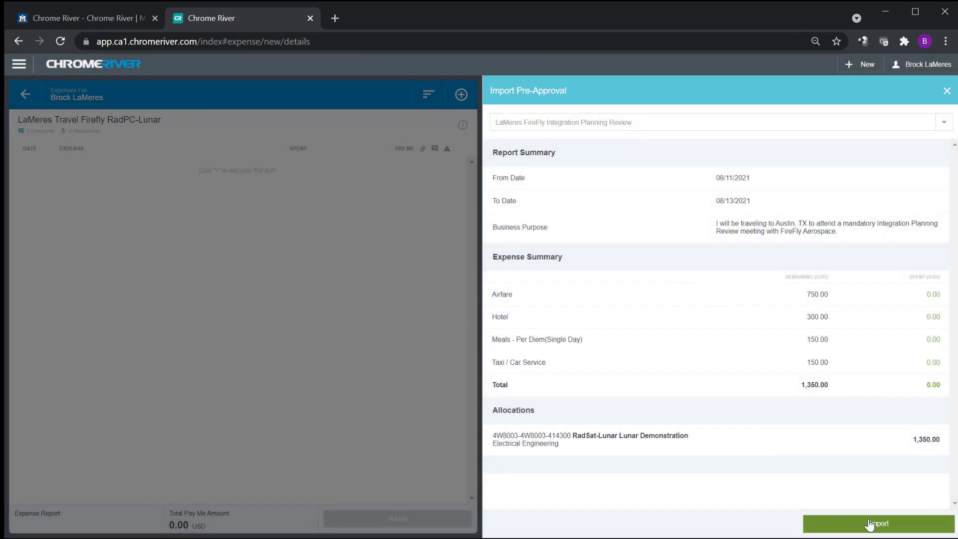
left_click(871, 522)
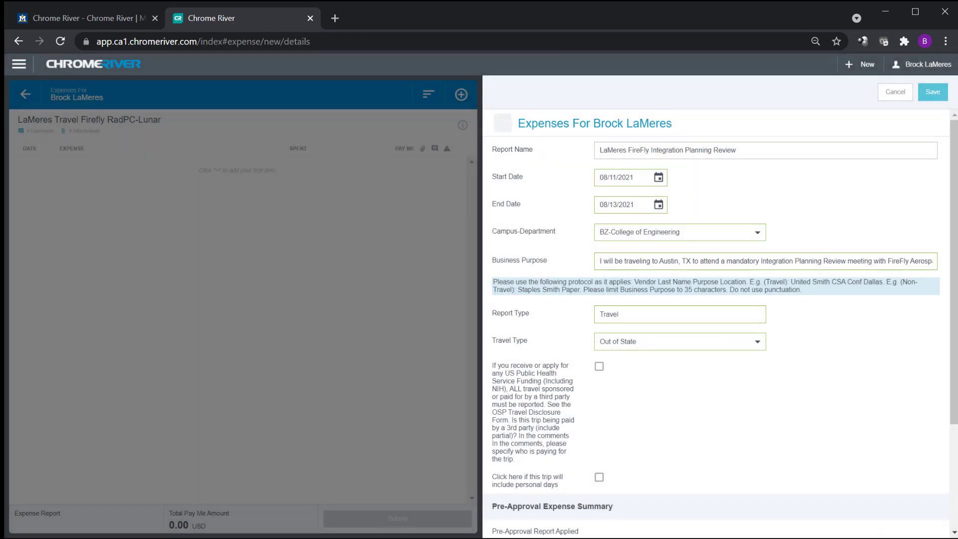
scroll(589, 269, "down", 3)
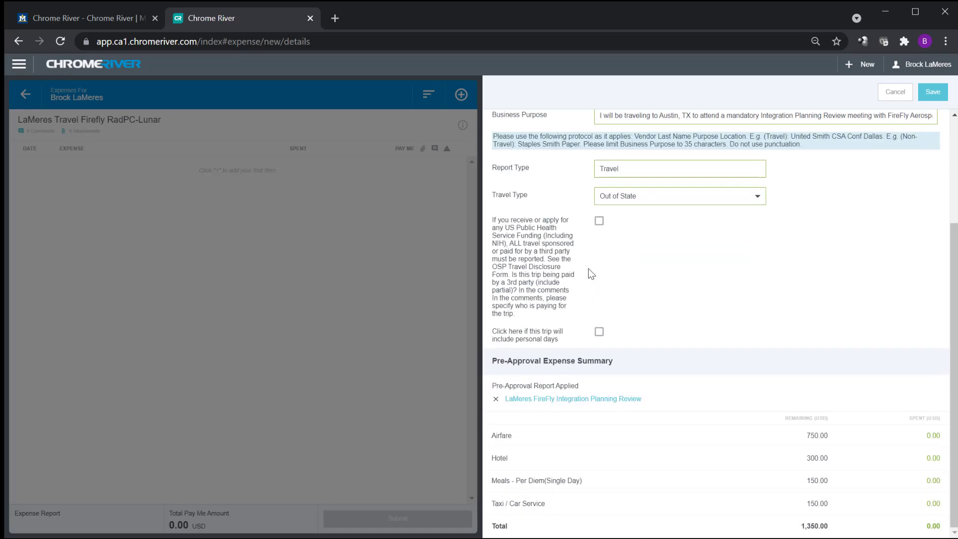
scroll(589, 260, "up", 3)
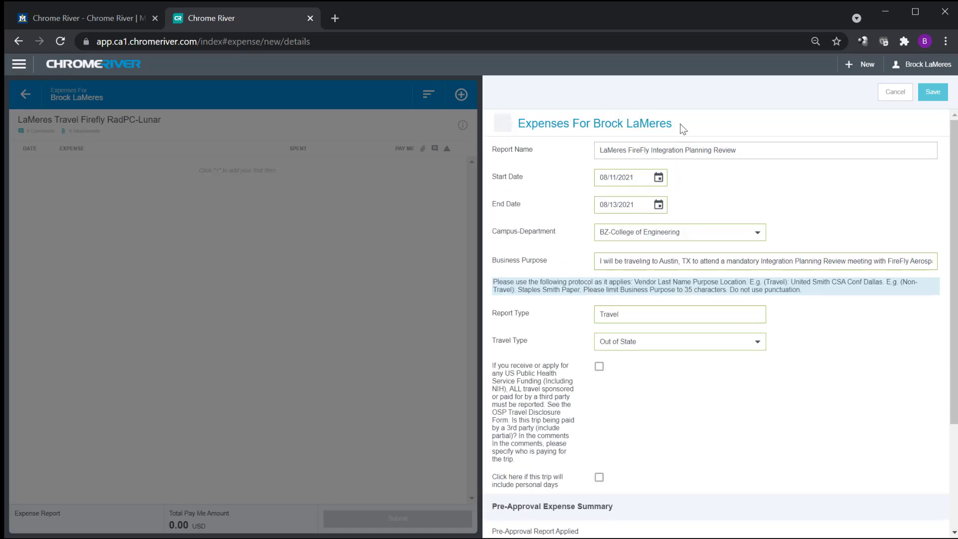
Save the report details, then delete the 08/11 and 08/12 per diem meals and the 750.00 airfare.
left_click(933, 92)
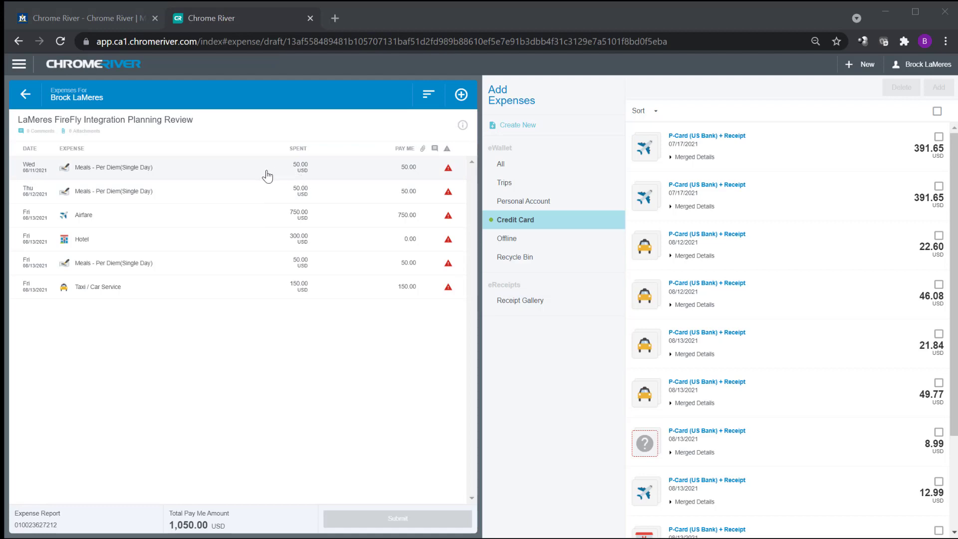
left_click(268, 174)
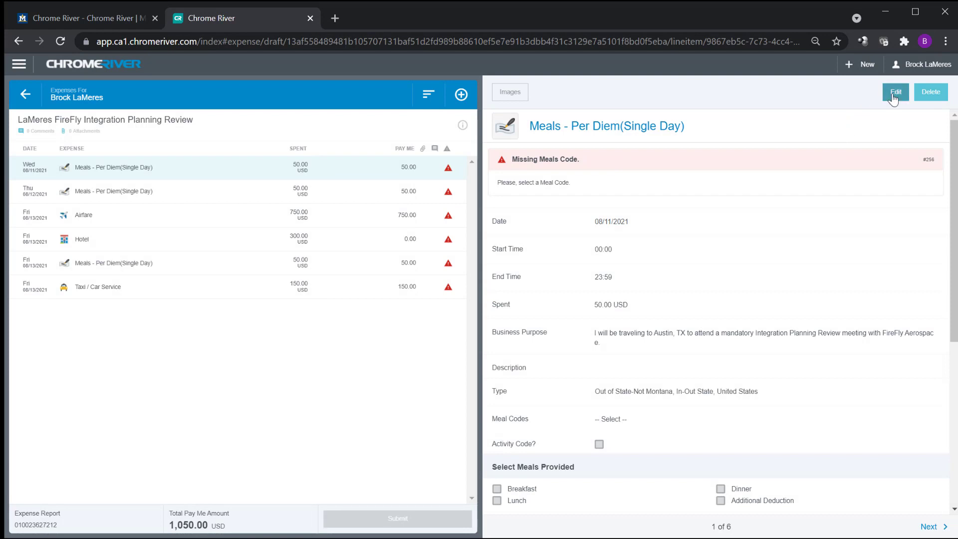
left_click(894, 99)
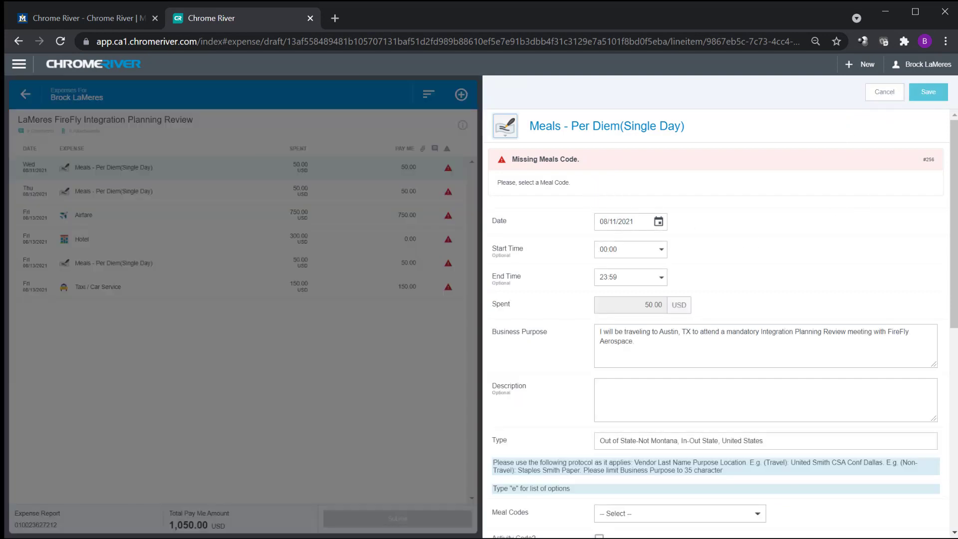
left_click(884, 92)
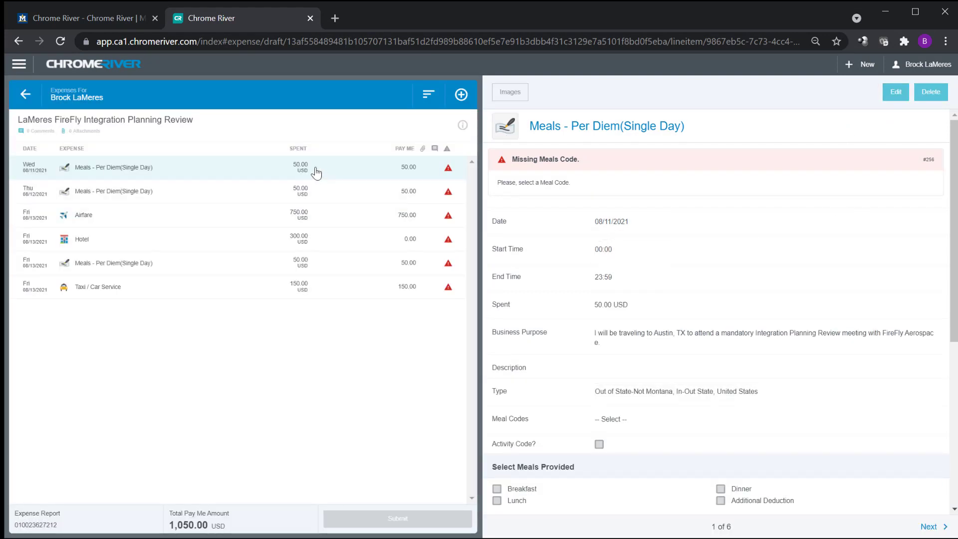
left_click(927, 95)
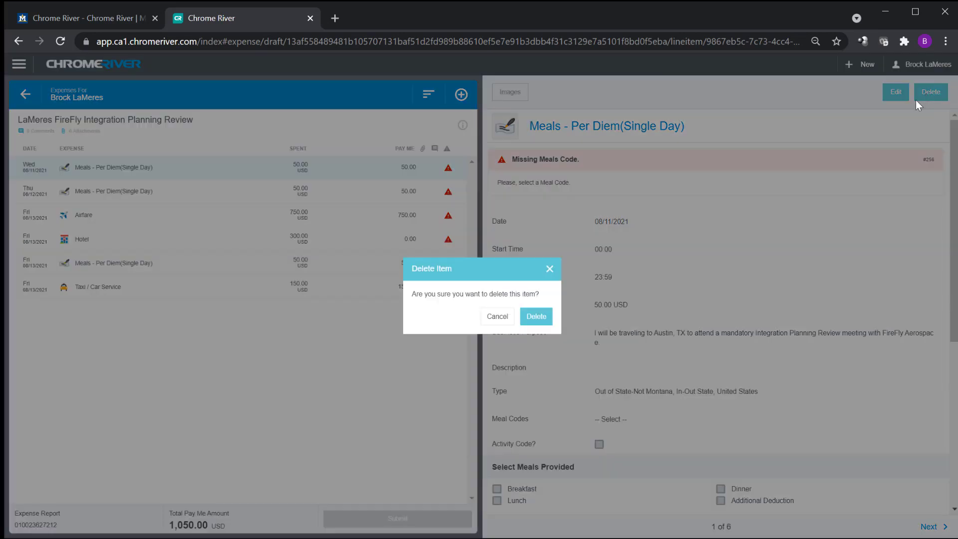
left_click(536, 317)
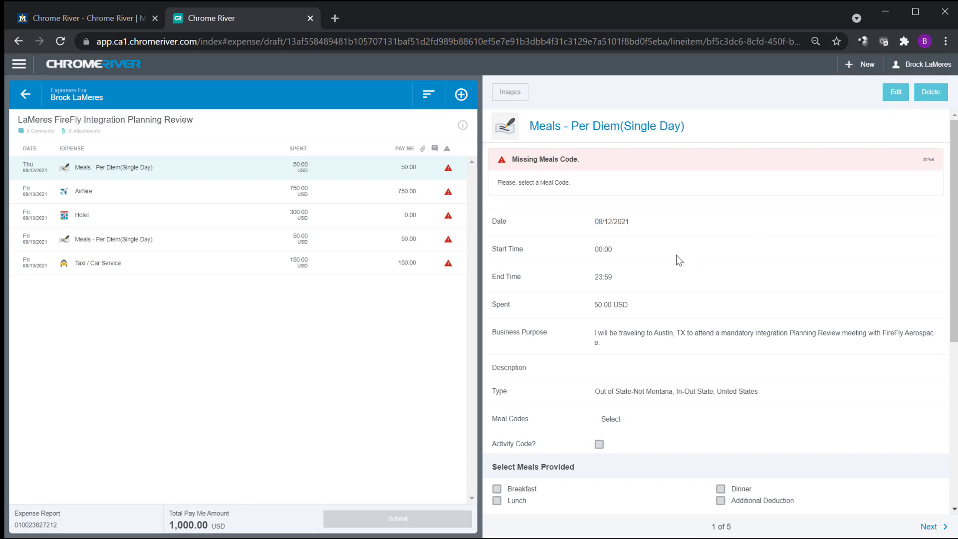
left_click(929, 93)
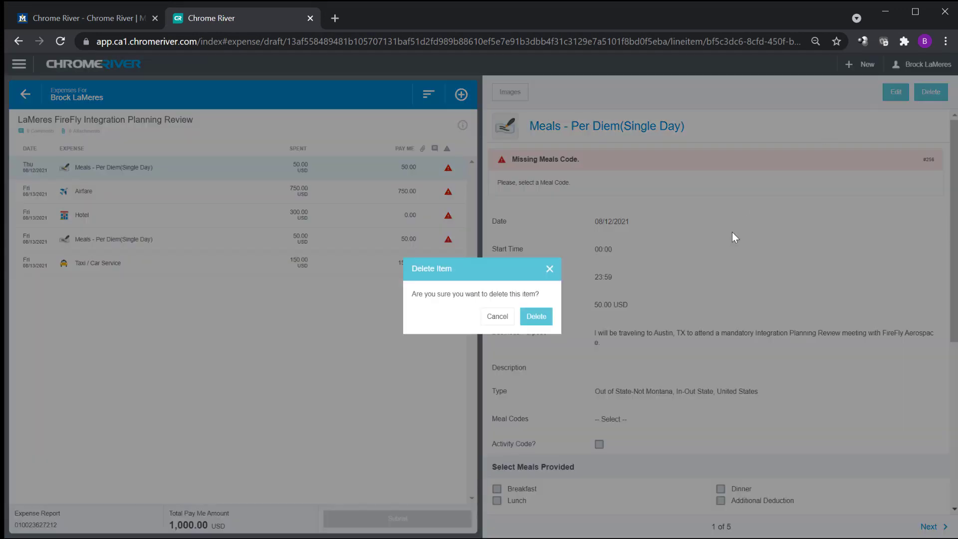
left_click(535, 317)
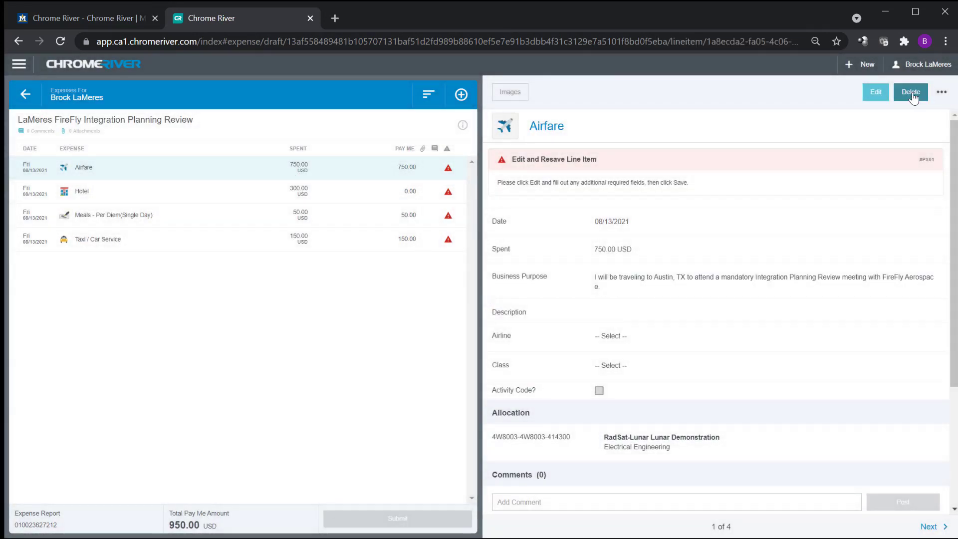
left_click(912, 92)
left_click(535, 316)
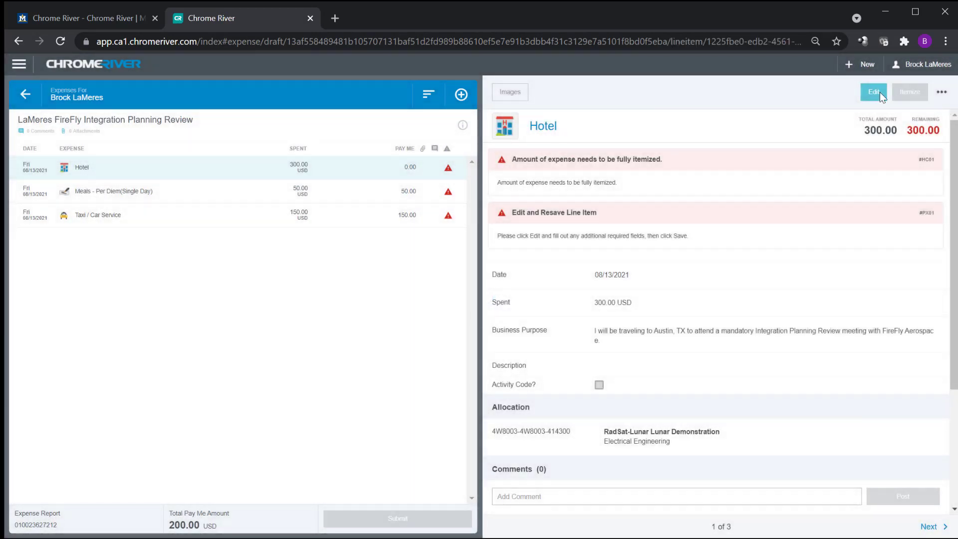
Delete the 08/13 per diem meal, the taxi and the 300.00 hotel expense, leaving 0.00.
left_click(293, 194)
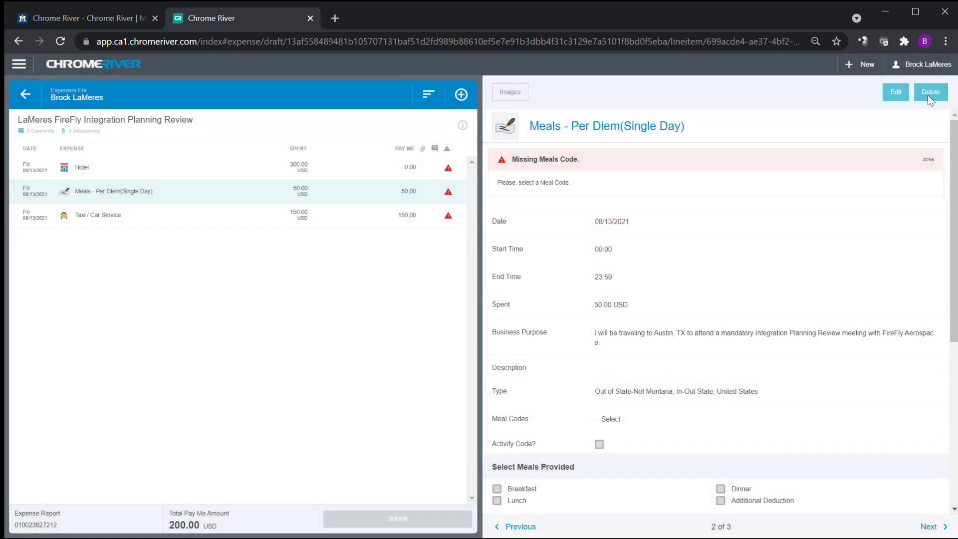
left_click(929, 93)
left_click(538, 318)
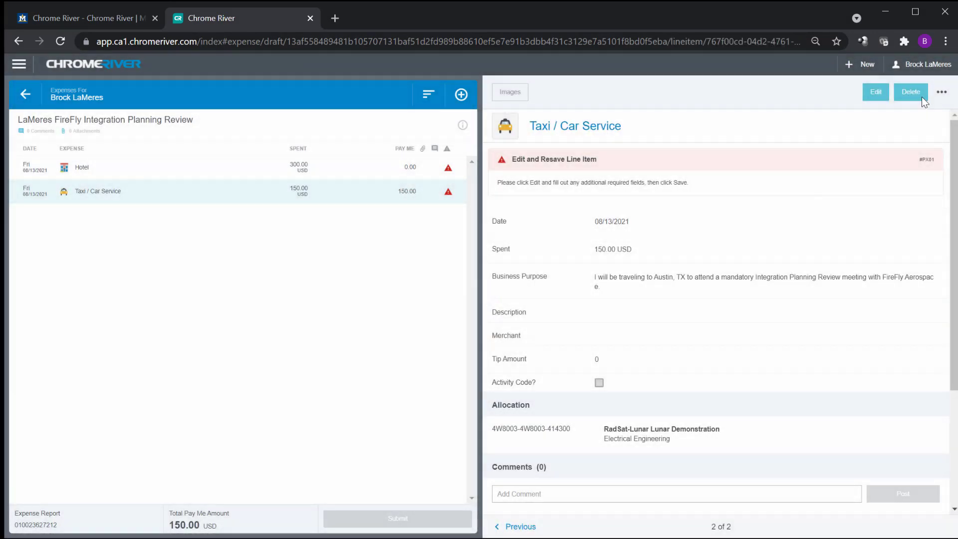
left_click(918, 93)
left_click(544, 315)
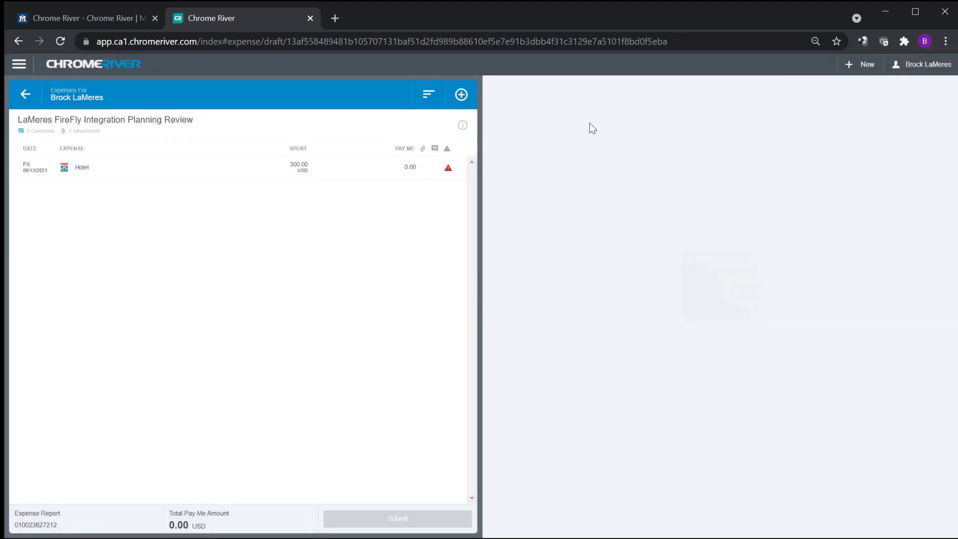
left_click(64, 169)
left_click(941, 93)
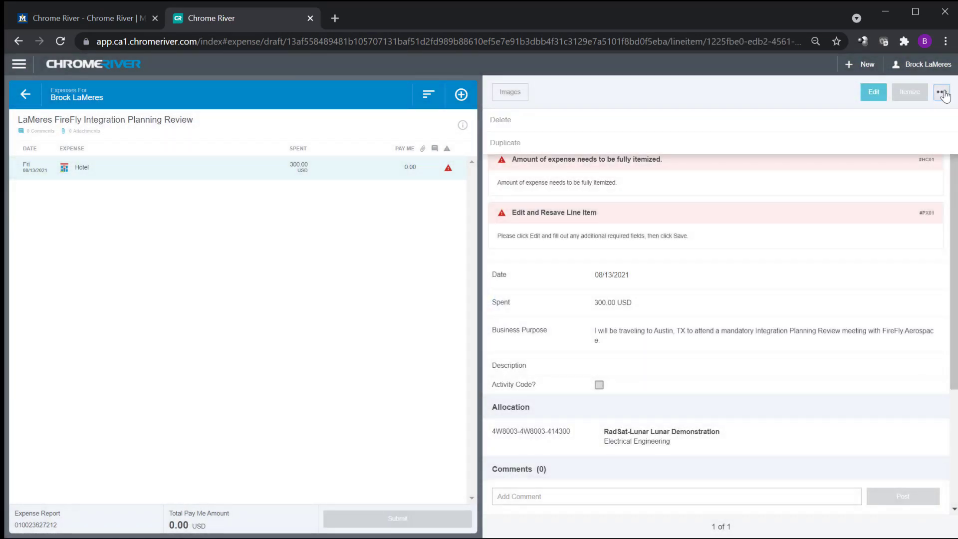
left_click(514, 120)
left_click(528, 322)
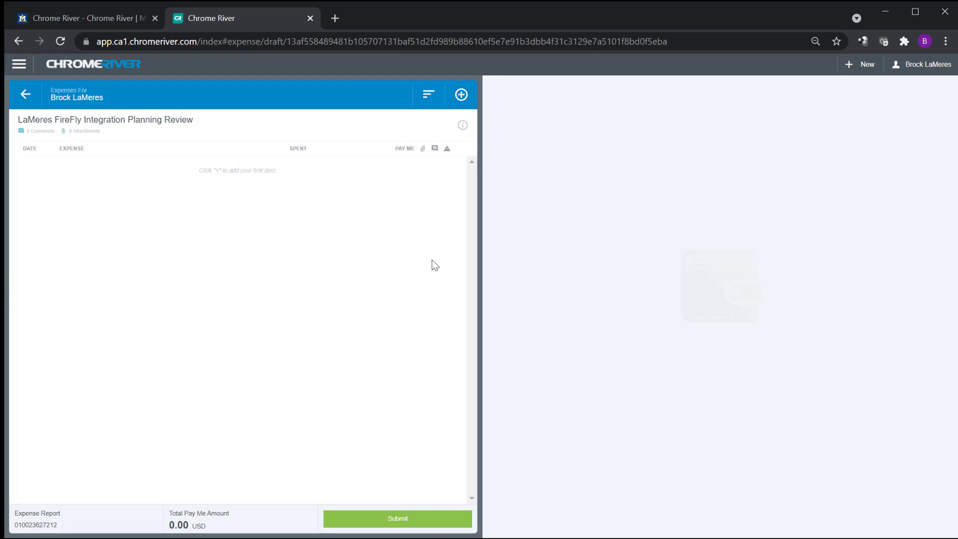
From eWallet credit card charges, select the 391.65 airfare, taxis 22.60, 46.08, 21.84, 49.77, plus 8.99 and 12.99.
left_click(460, 95)
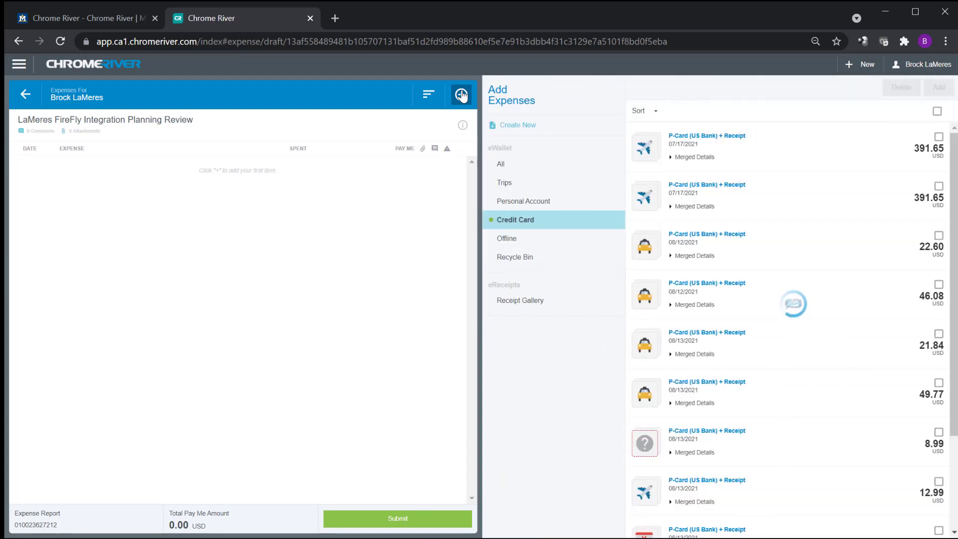
scroll(765, 349, "down", 3)
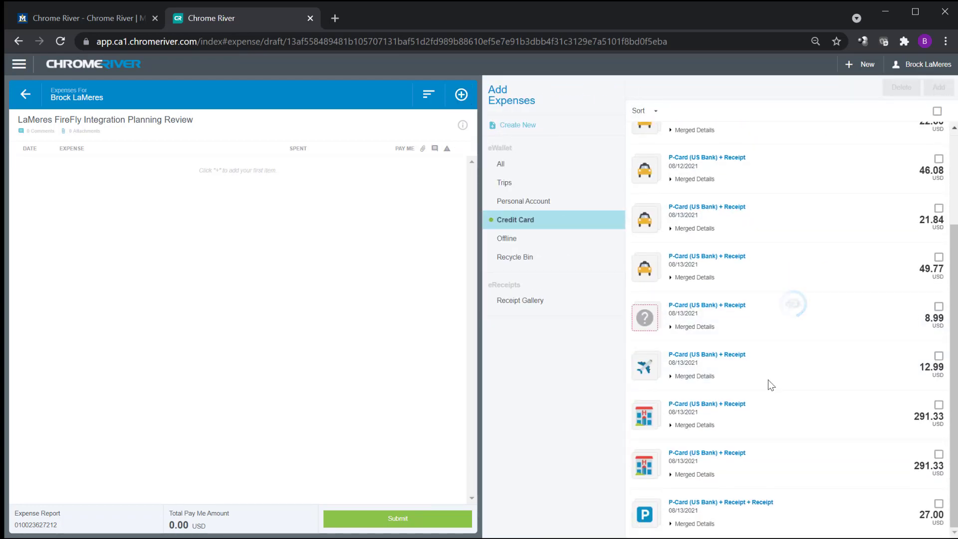
scroll(866, 244, "up", 1)
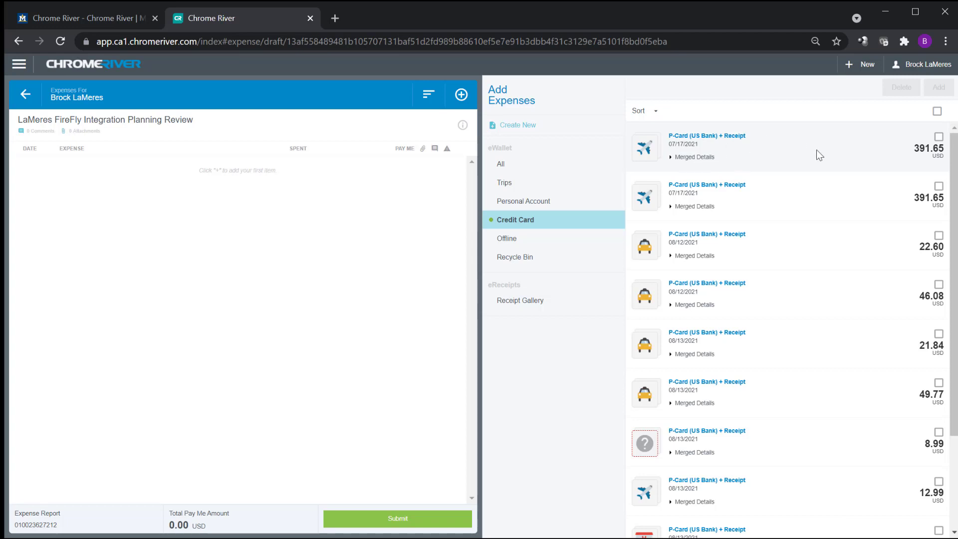
left_click(939, 186)
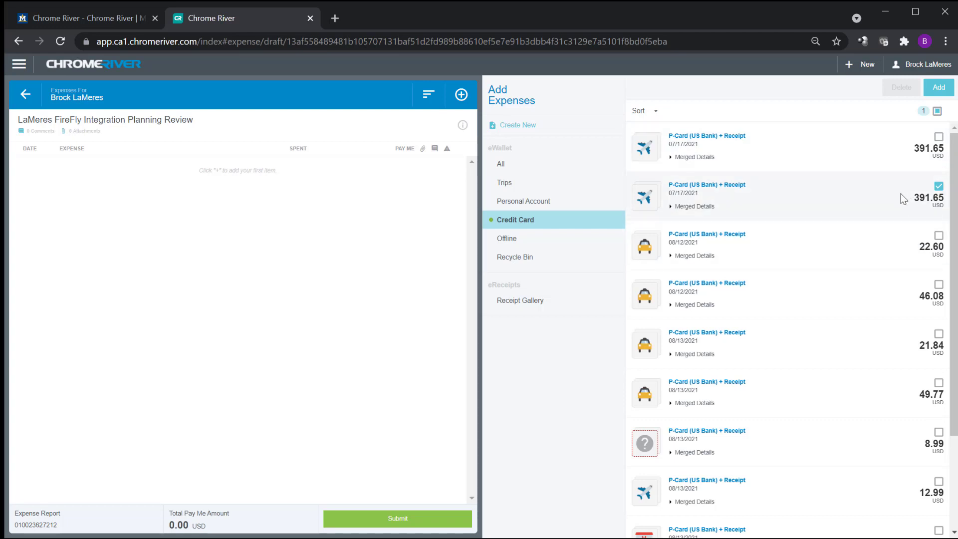
left_click(939, 236)
left_click(939, 285)
left_click(939, 334)
left_click(939, 383)
left_click(939, 433)
left_click(939, 482)
Also select the 291.33 hotel and 27.00 parking charges and add all nine to the report.
scroll(749, 298, "down", 3)
left_click(939, 406)
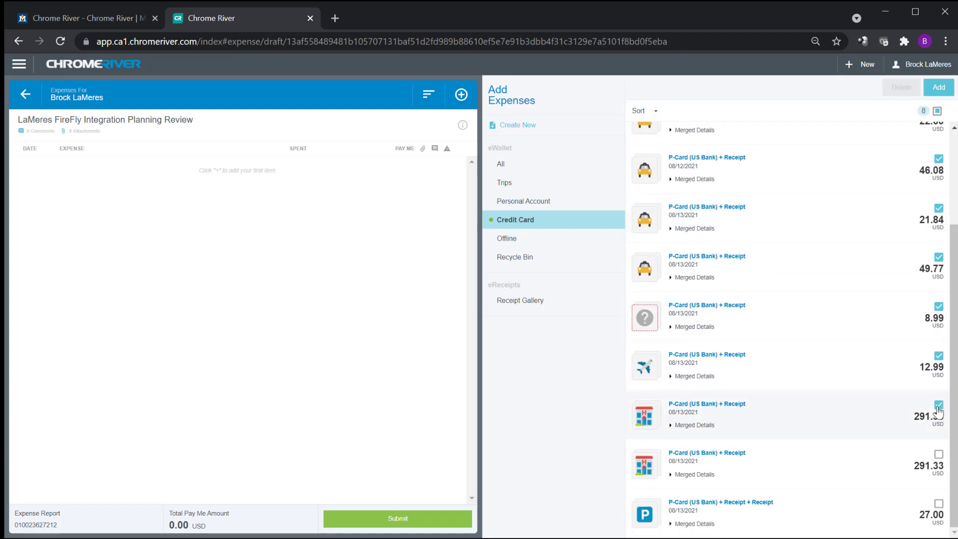
left_click(939, 503)
scroll(881, 208, "up", 1)
scroll(881, 208, "up", 2)
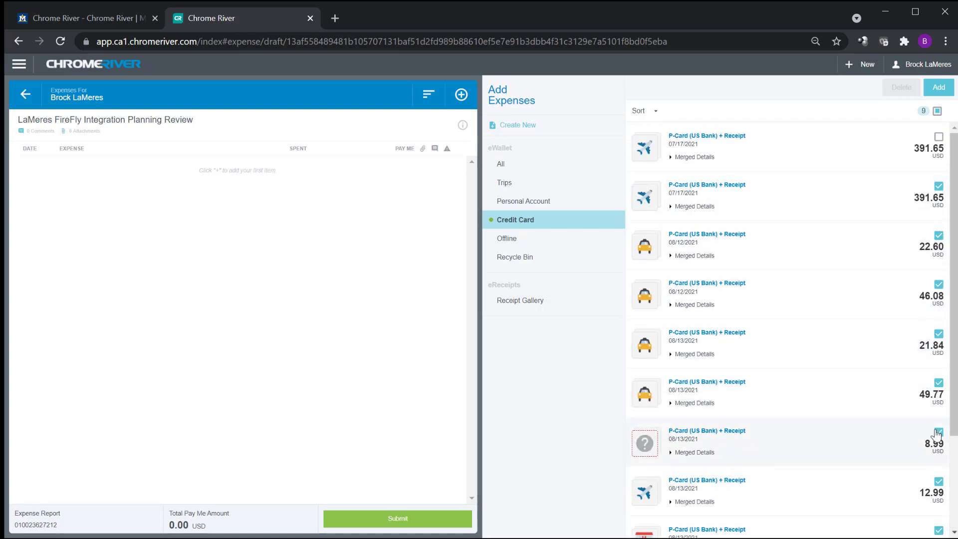
scroll(864, 453, "down", 2)
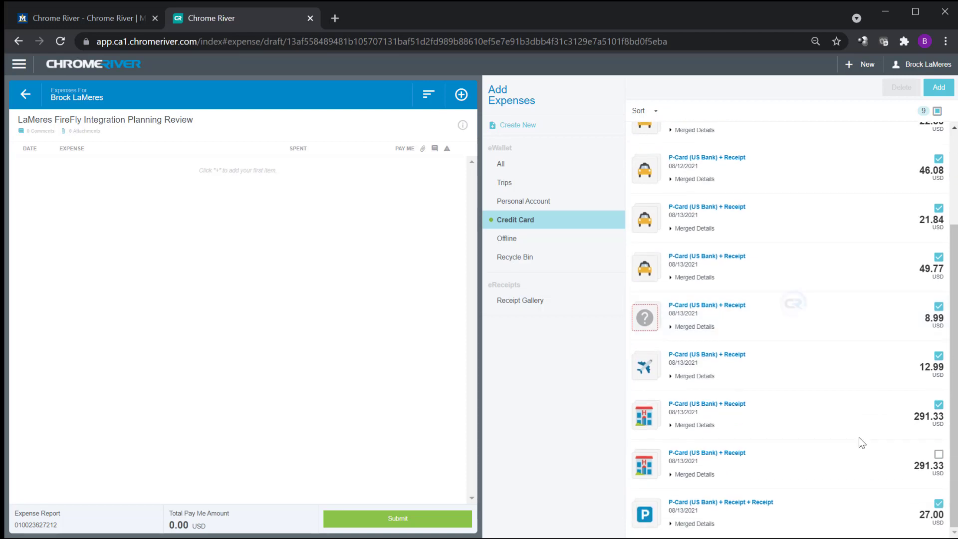
left_click(939, 88)
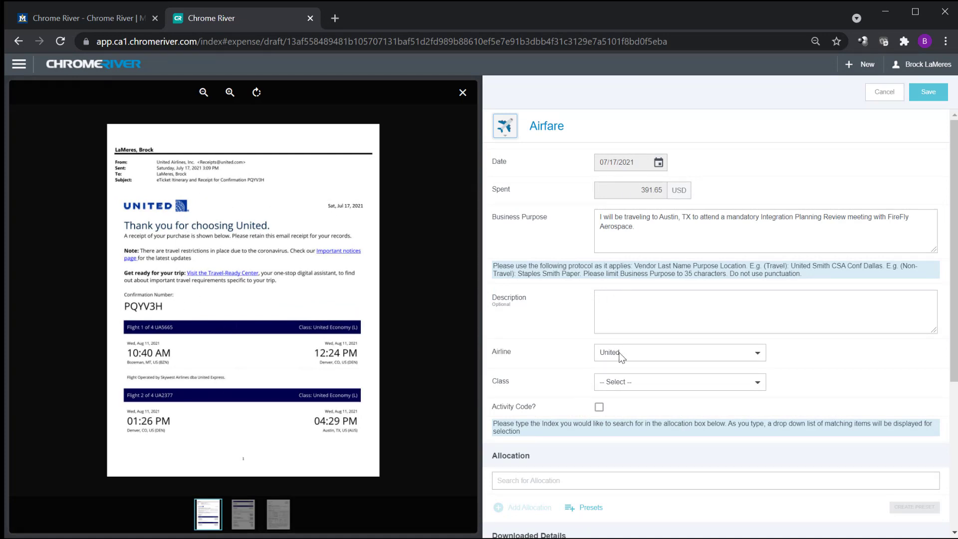
Save the 391.65 United airfare as Economy/Coach, allocated to 4W8003 RadSat-Lunar Lunar Demonstration.
scroll(641, 357, "down", 3)
left_click(613, 253)
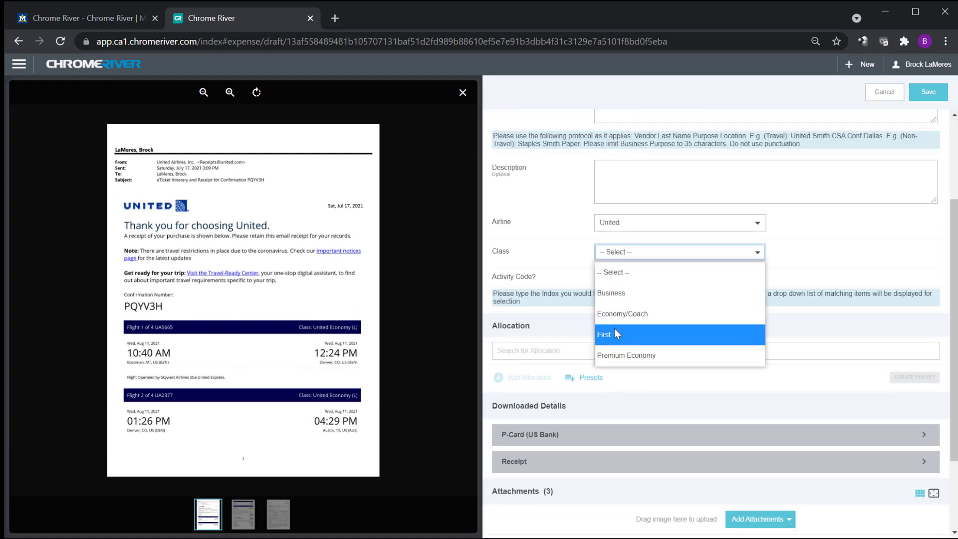
left_click(623, 314)
left_click(601, 354)
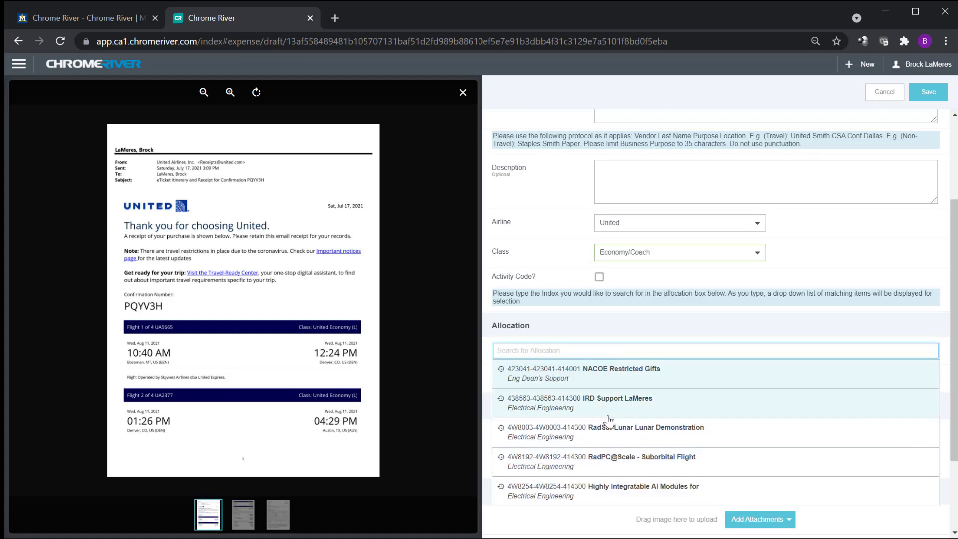
left_click(609, 431)
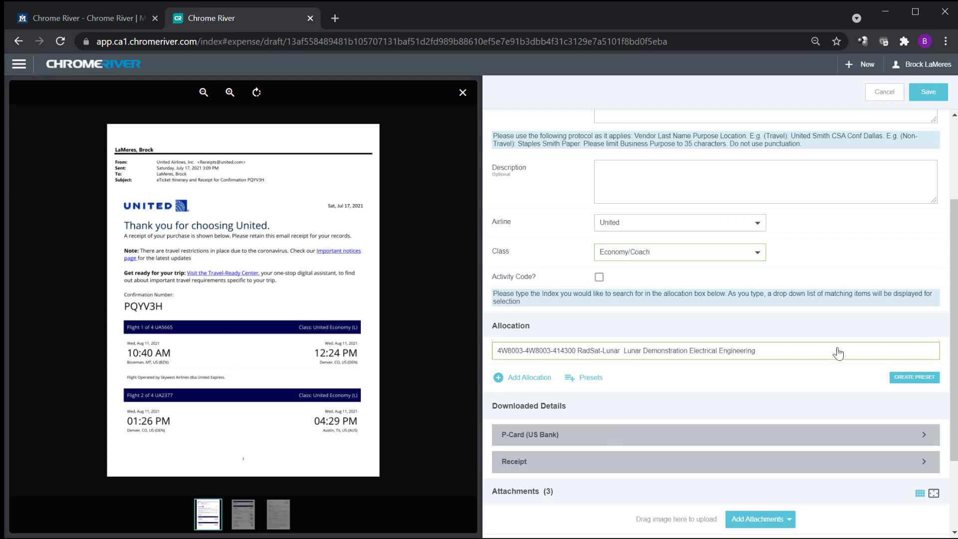
scroll(778, 353, "down", 3)
scroll(766, 357, "up", 6)
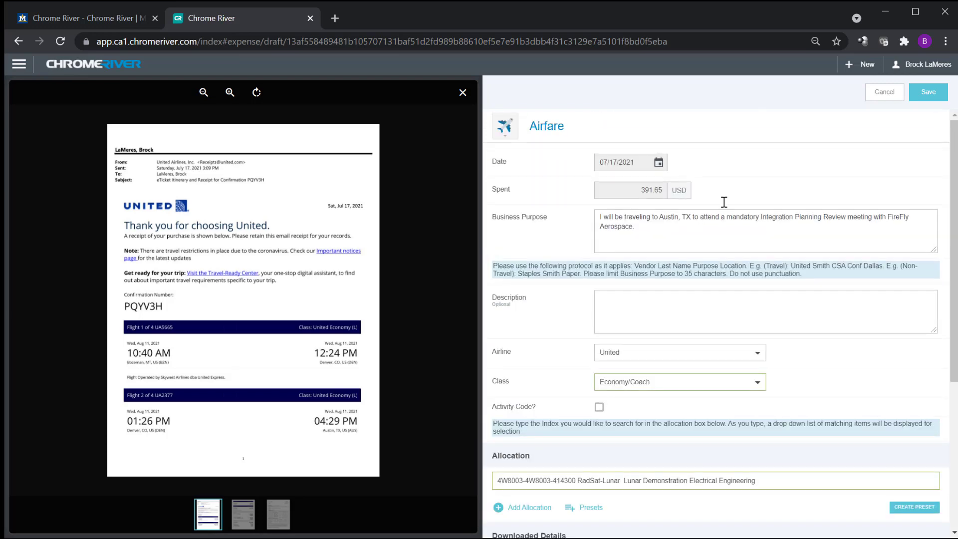
left_click(920, 95)
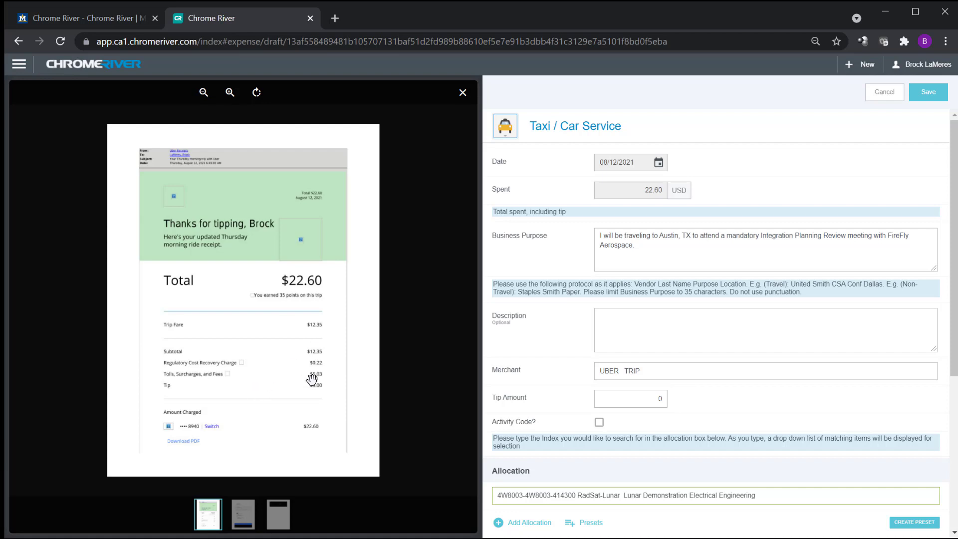
Give the 22.60 Uber ride a 5.00 tip and save it, then set the 46.08 ride's tip to 5.67.
left_click(647, 397)
left_click_drag(660, 399, 678, 400)
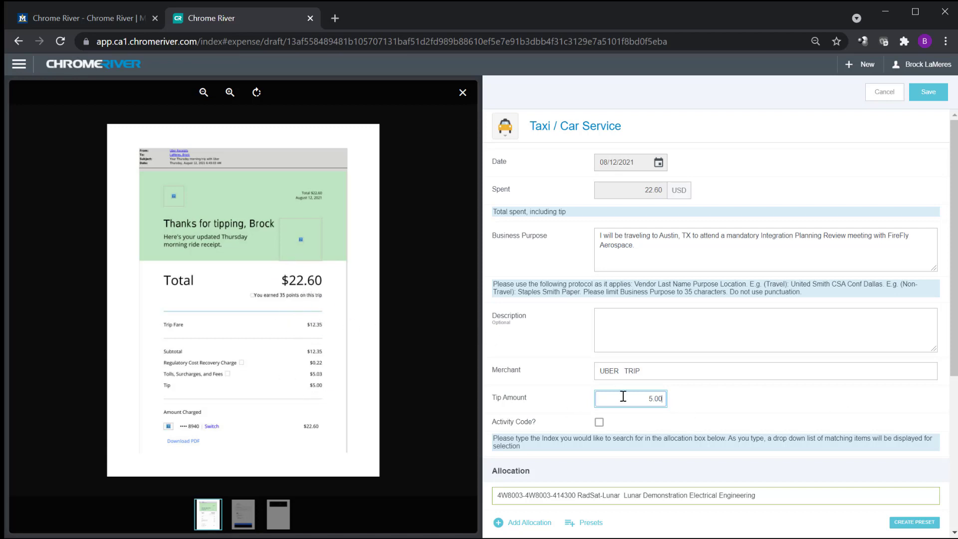
scroll(677, 368, "down", 5)
scroll(677, 369, "up", 5)
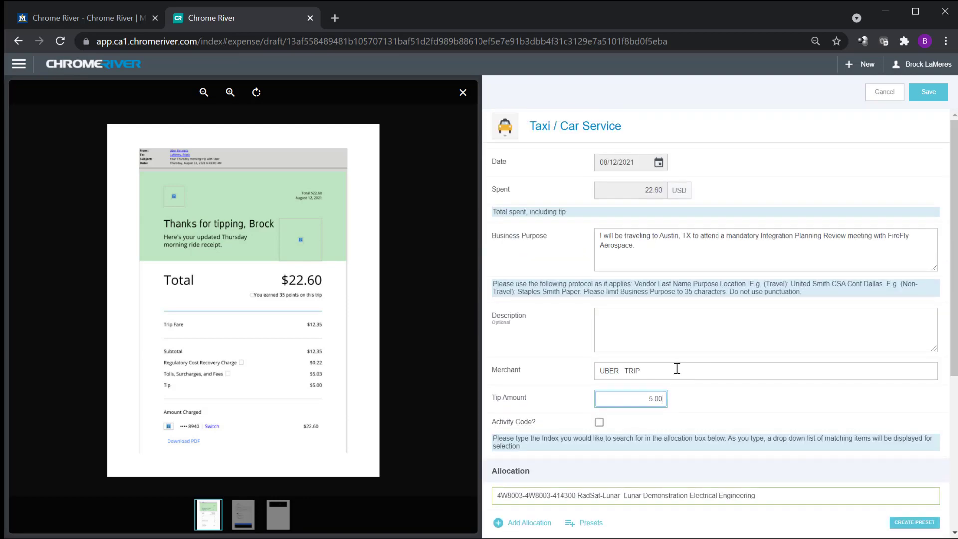
left_click(930, 94)
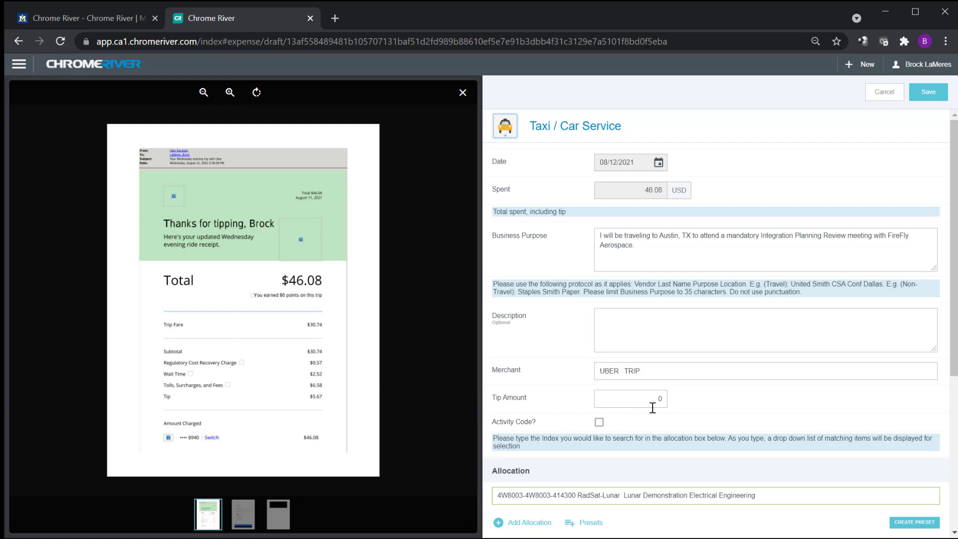
mouse_move(657, 399)
left_mouse_down()
mouse_move(675, 406)
mouse_move(660, 402)
left_mouse_up()
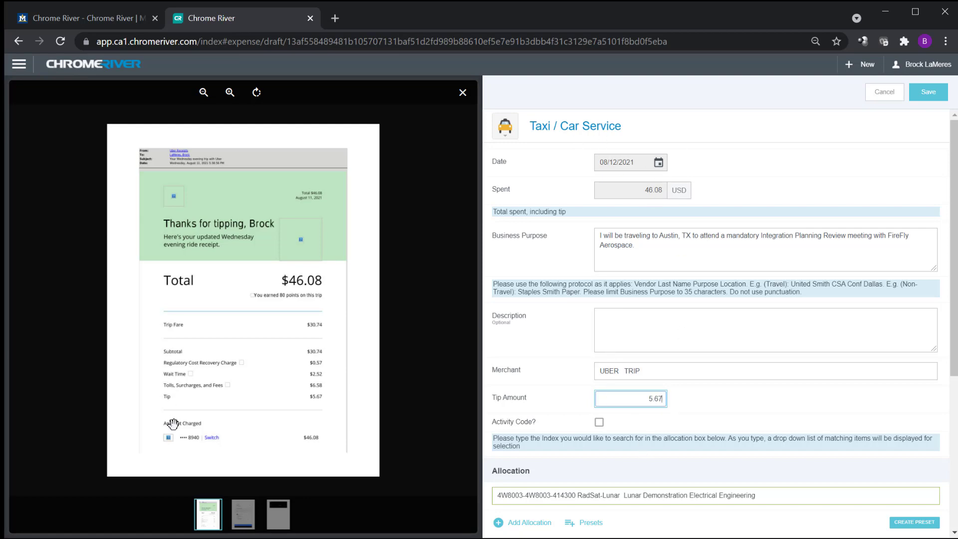
Save the 46.08 ride's 5.67 tip, then tip the 21.84 ride 5.00 and the 49.77 ride 6.49, saving each.
left_click(928, 92)
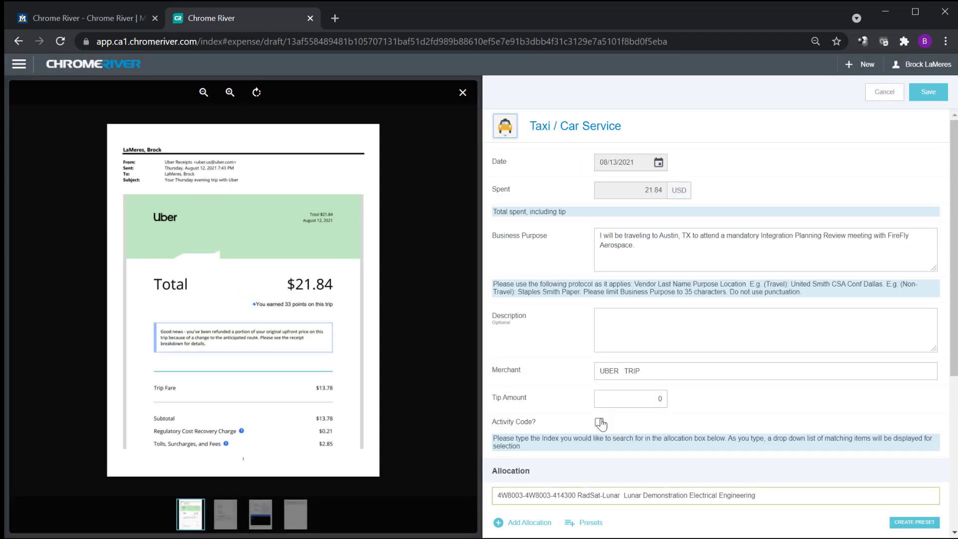
left_click(656, 400)
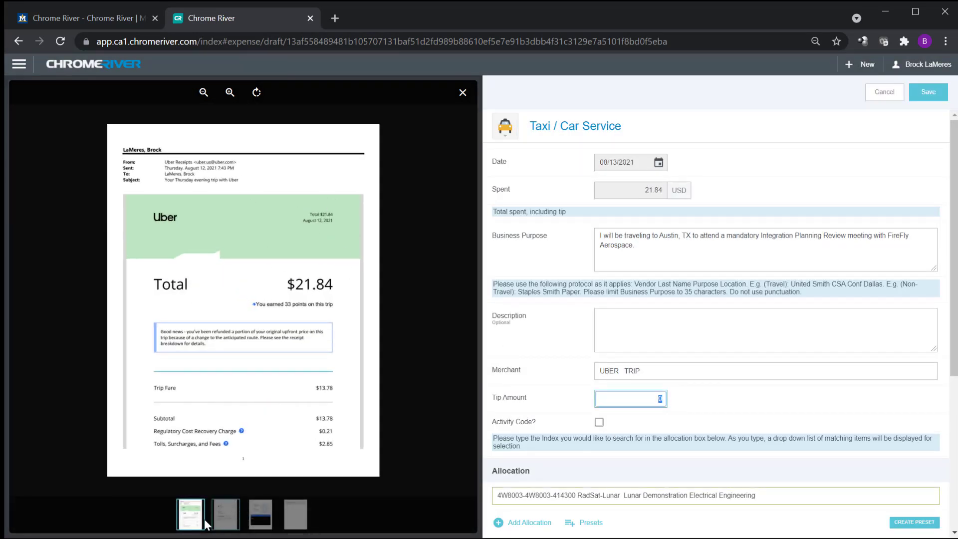
left_click(226, 516)
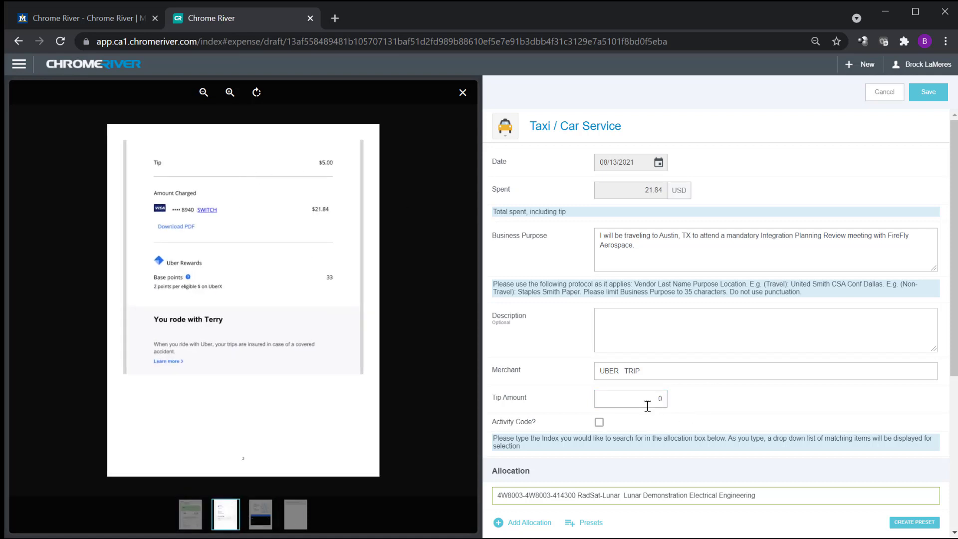
left_click_drag(646, 400, 672, 399)
type("5.00")
left_click(924, 97)
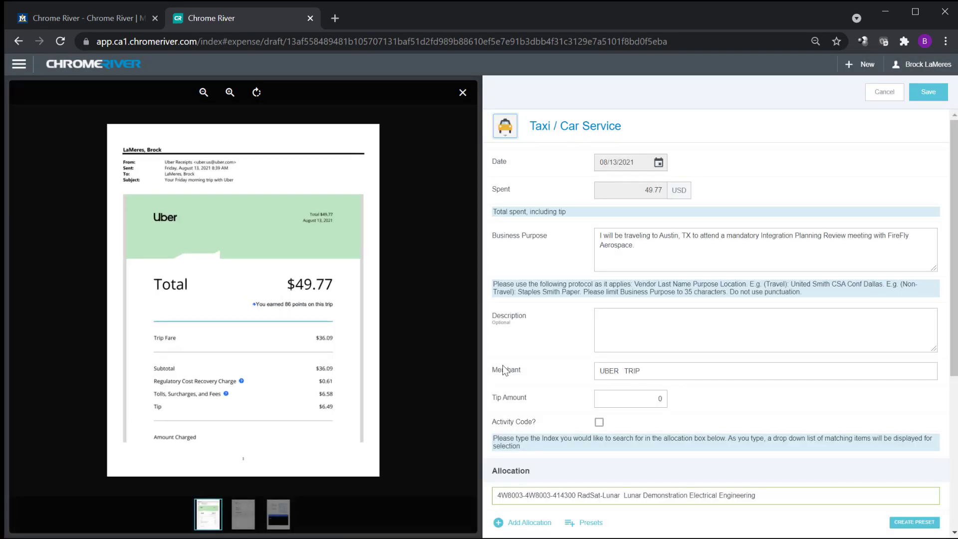
left_click(655, 398)
left_click_drag(656, 398, 670, 404)
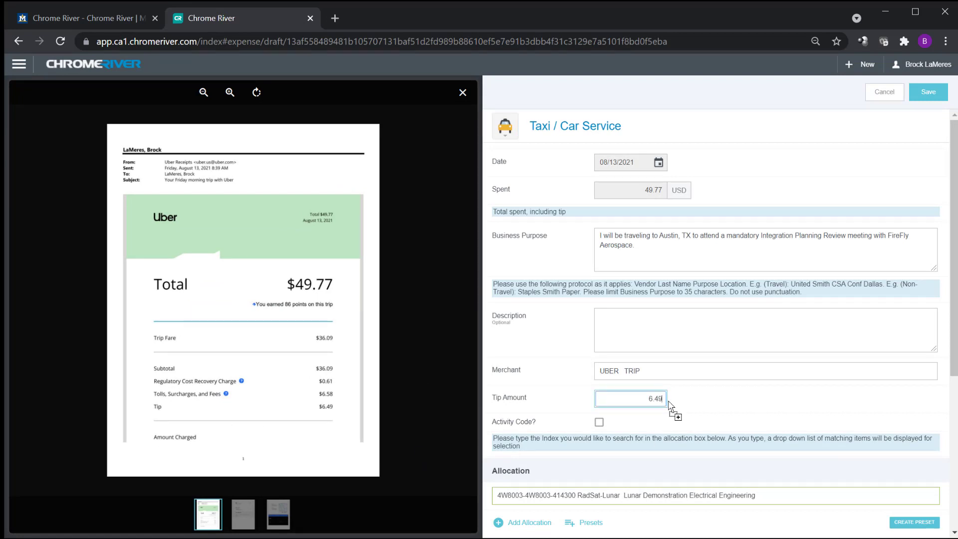
left_click(928, 93)
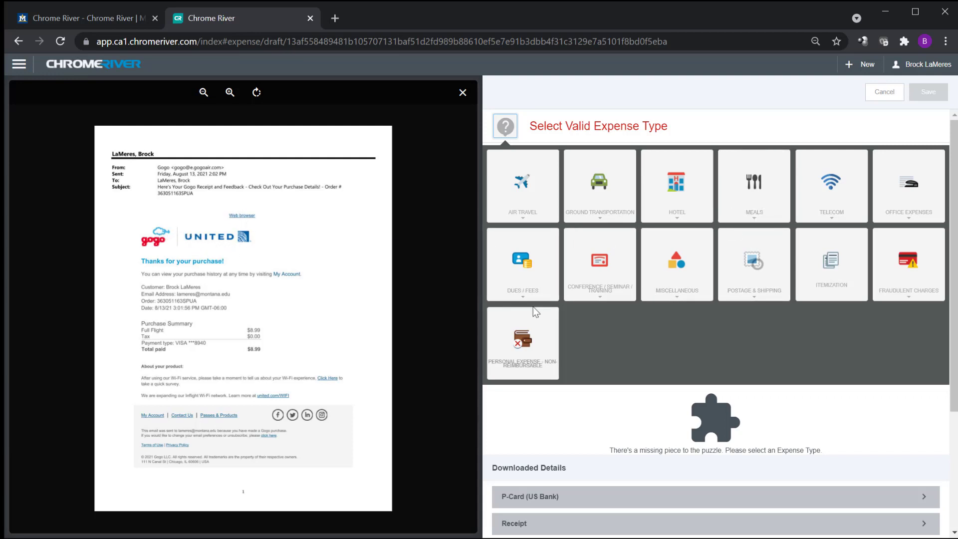
Classify the 8.99 Gogo charge as Telecom > Internet / WiFi, described 'Wifi', and save it.
left_click(839, 212)
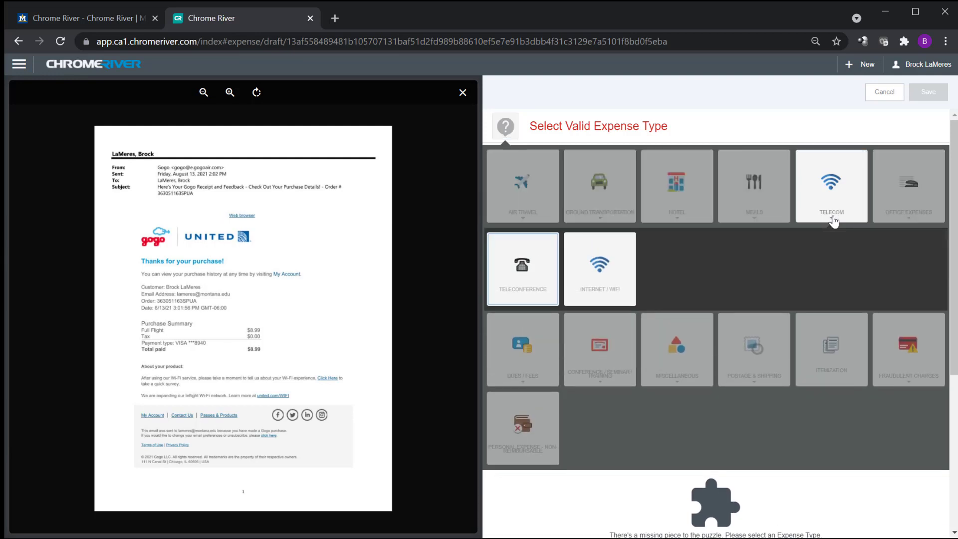
left_click(615, 266)
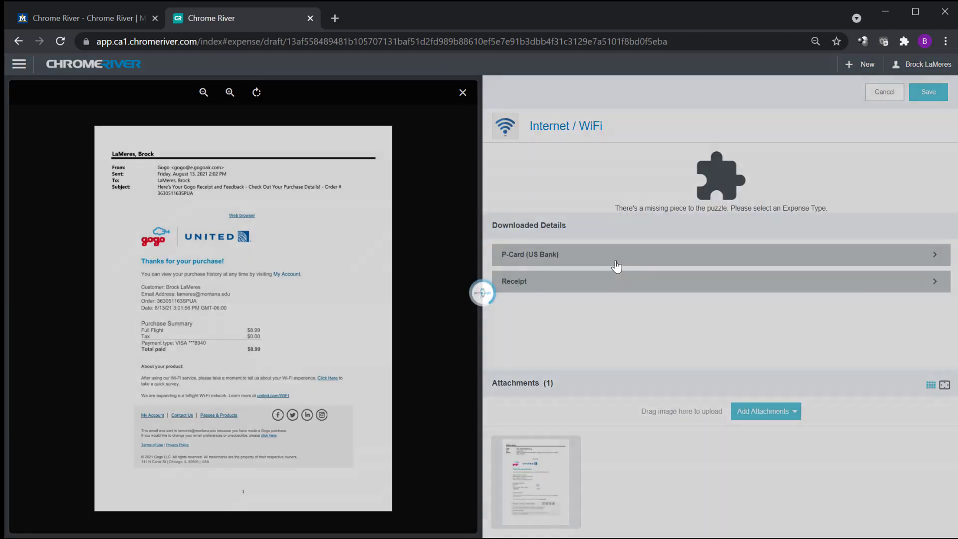
left_click(680, 305)
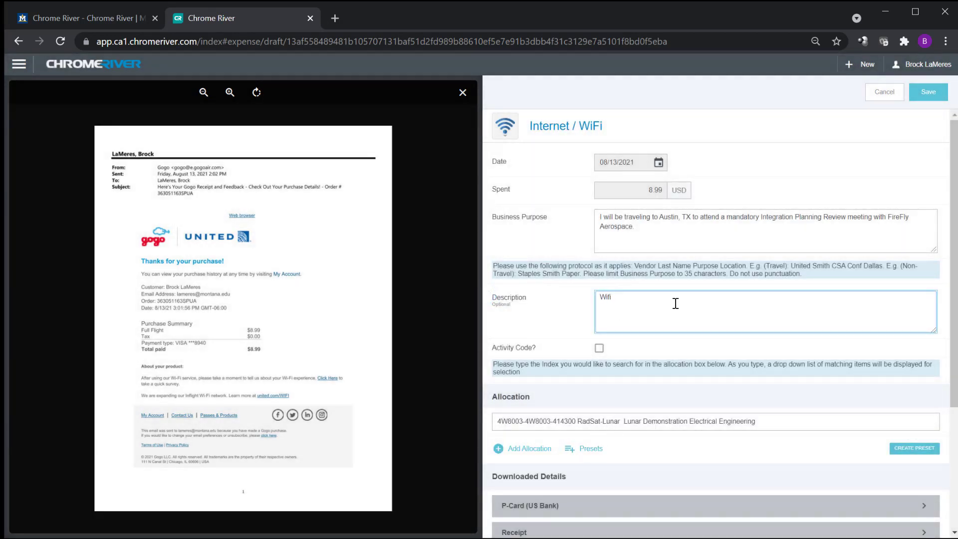
left_click(931, 94)
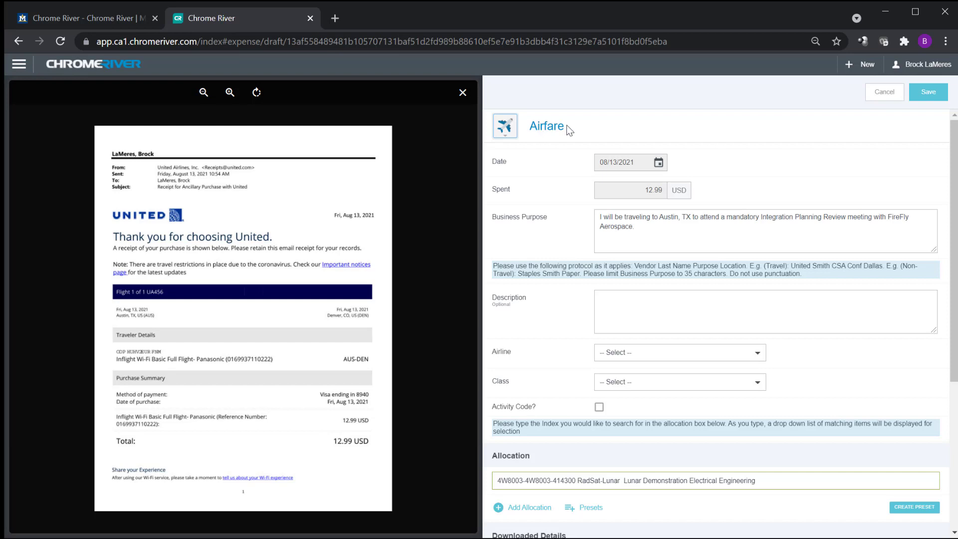
Set the $12.99 airfare to airline United, class Economy/Coach, description 'Wifi', and save it.
left_click(646, 358)
scroll(651, 343, "down", 5)
left_click(633, 272)
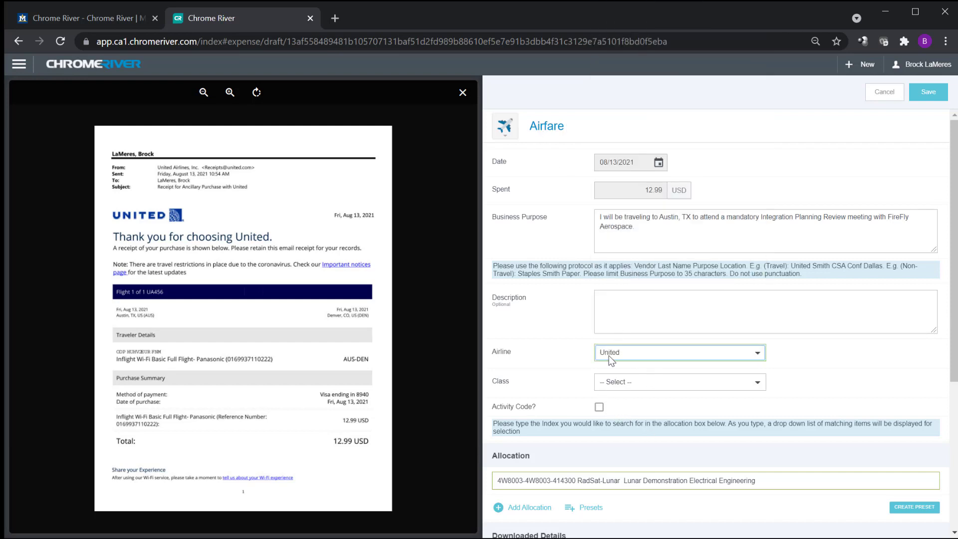
left_click(622, 392)
left_click(622, 440)
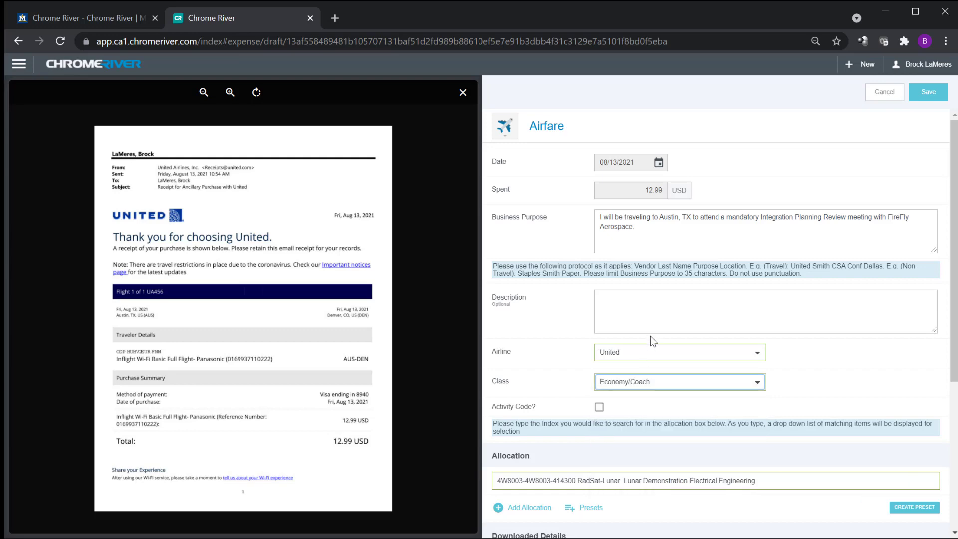
left_click(658, 316)
type("Wifi")
left_click(926, 97)
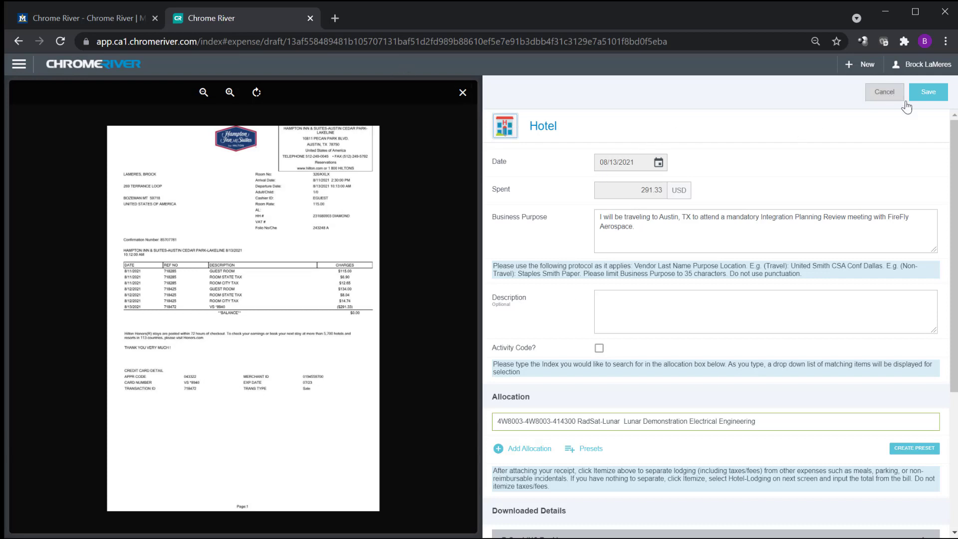
Save the 291.33 USD Hotel expense and then the 27.00 USD Parking expense.
left_click(929, 93)
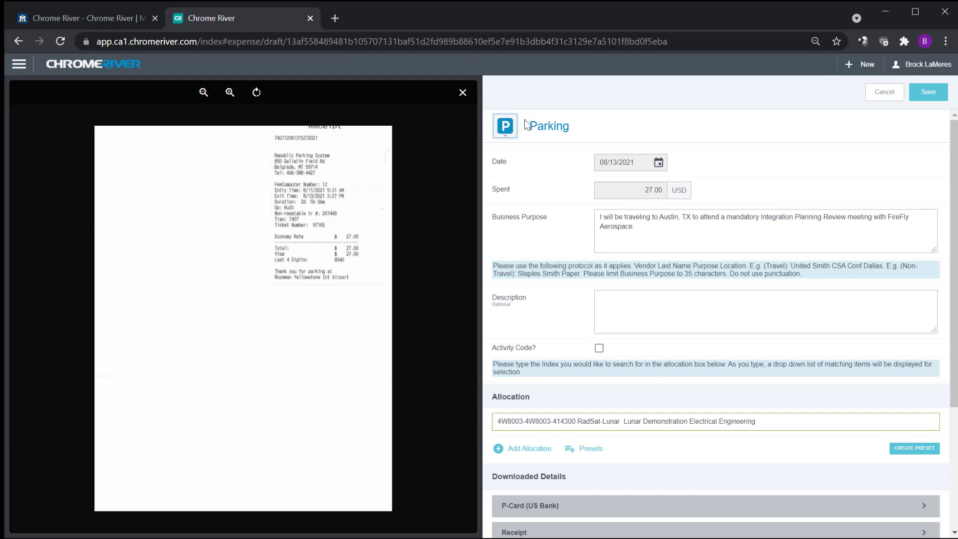
left_click(931, 94)
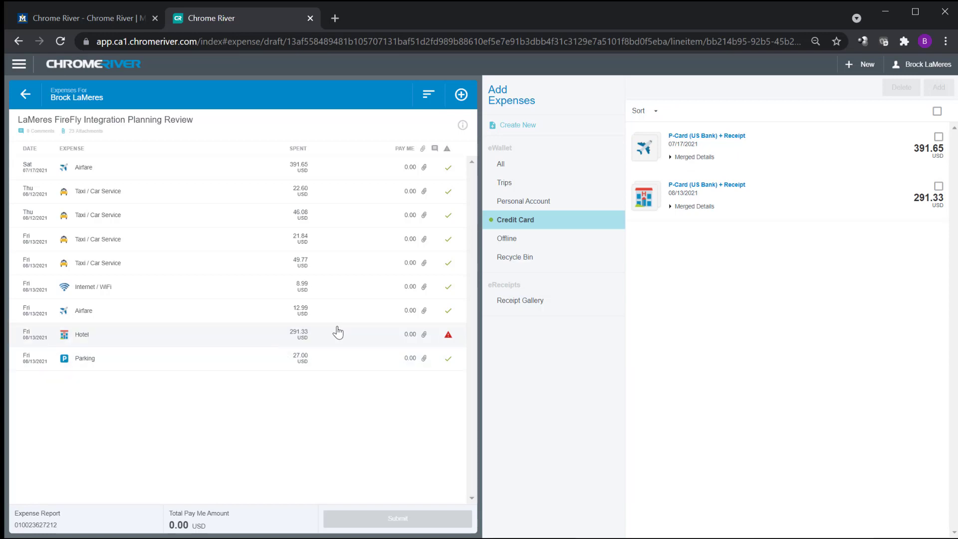
Itemize the flagged Hotel expense as one Hotel - Lodging (incl Taxes / Fees) item of 291.33 and save.
left_click(84, 341)
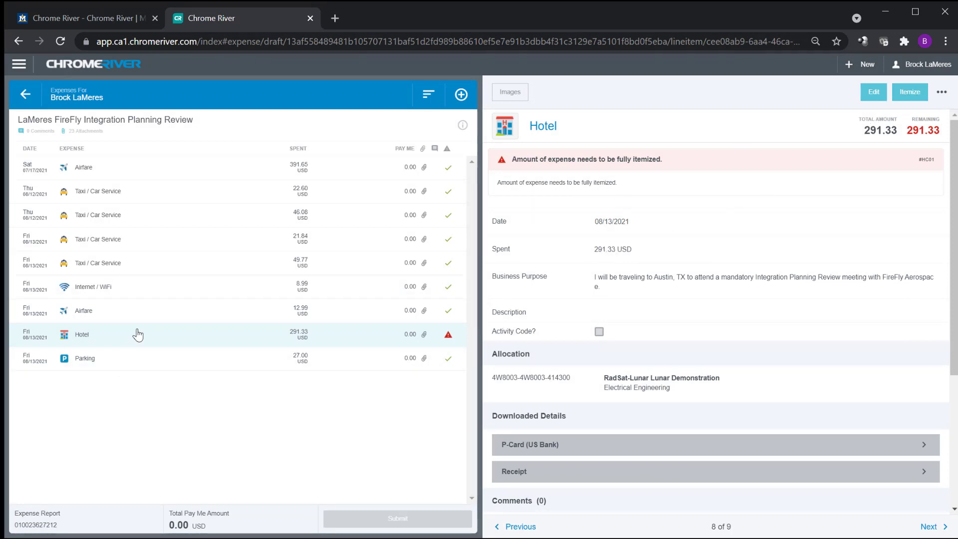
left_click(920, 96)
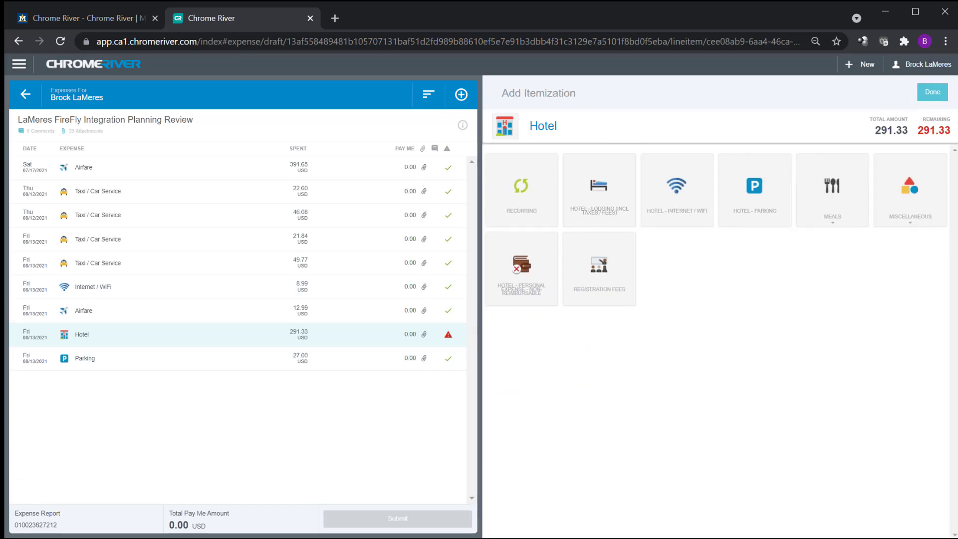
left_click(599, 190)
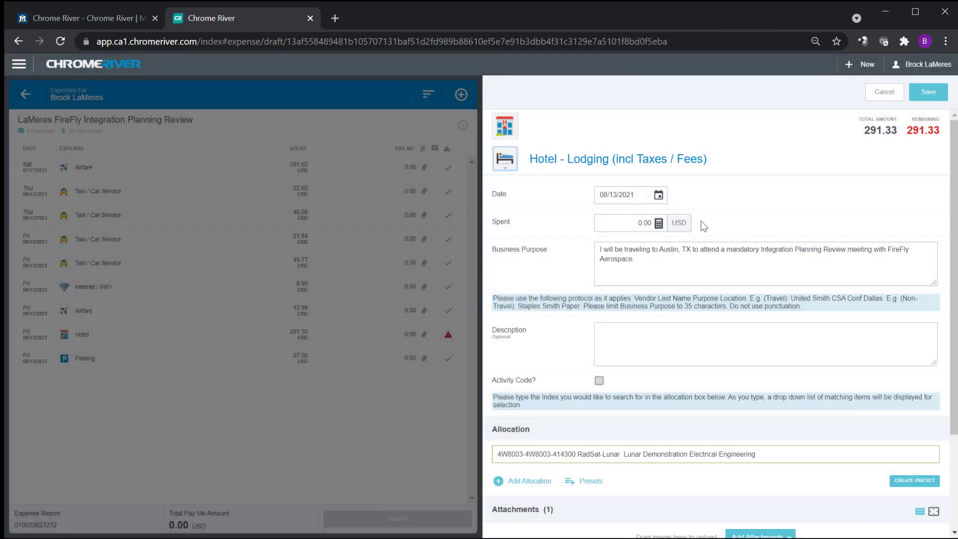
left_click(646, 224)
type("291.33")
left_click(928, 92)
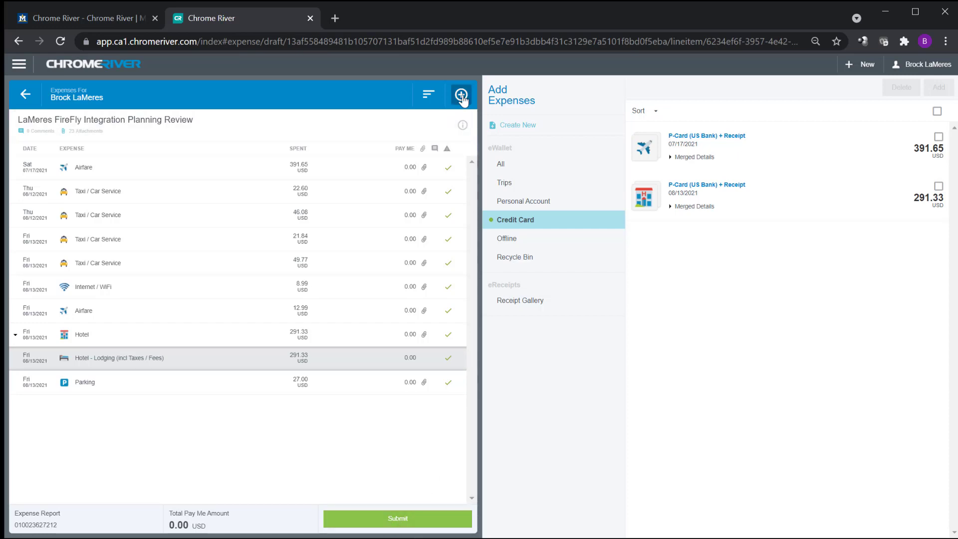
Create a new Meals expense using the Meals - Per Diem Wizard.
left_click(461, 96)
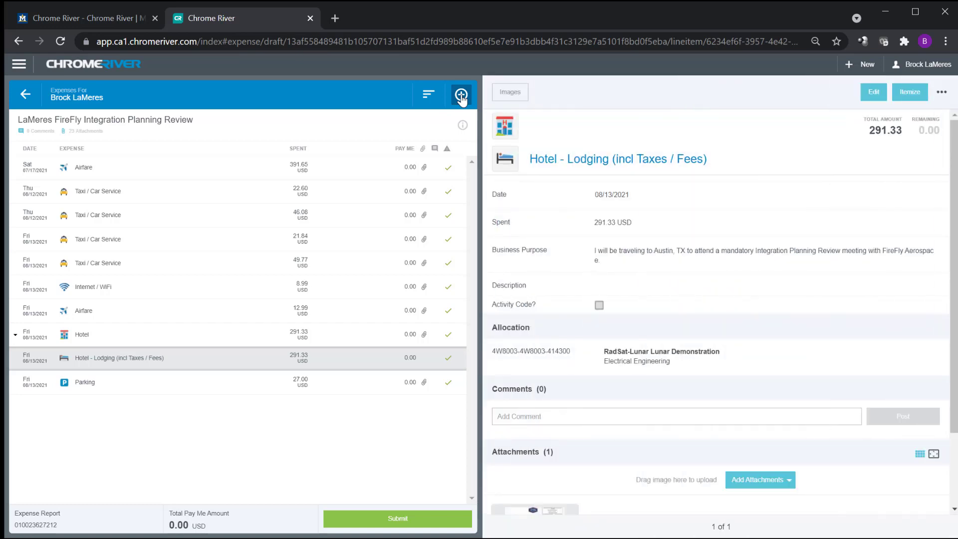
left_click(461, 96)
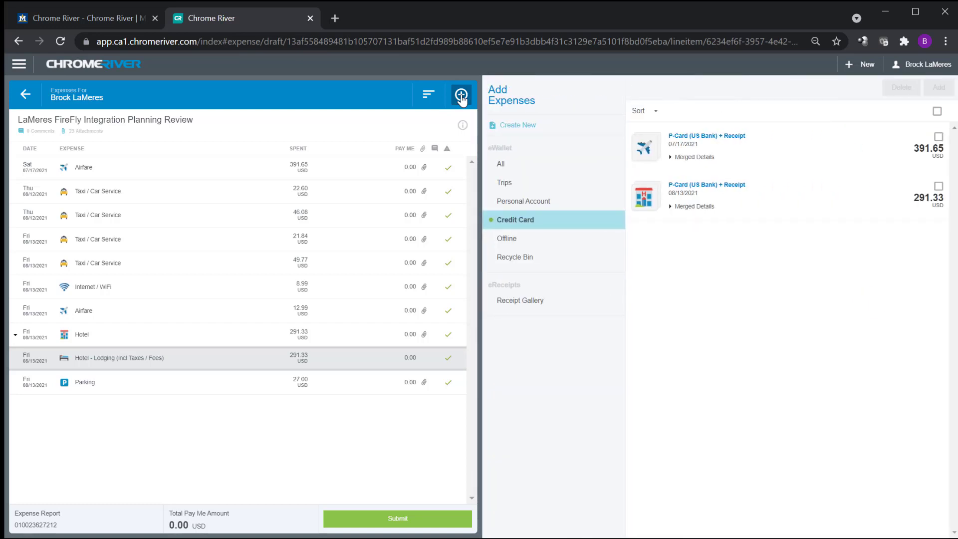
left_click(461, 96)
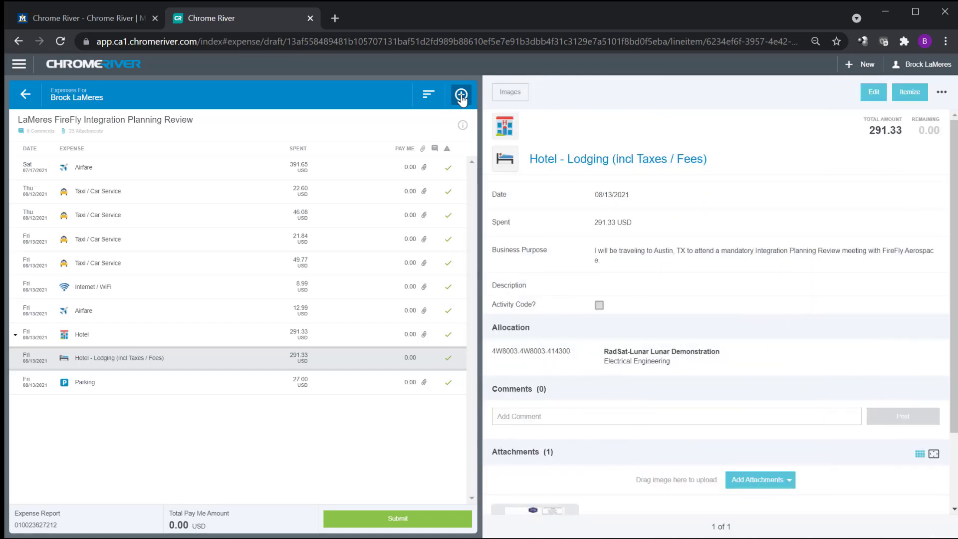
left_click(461, 96)
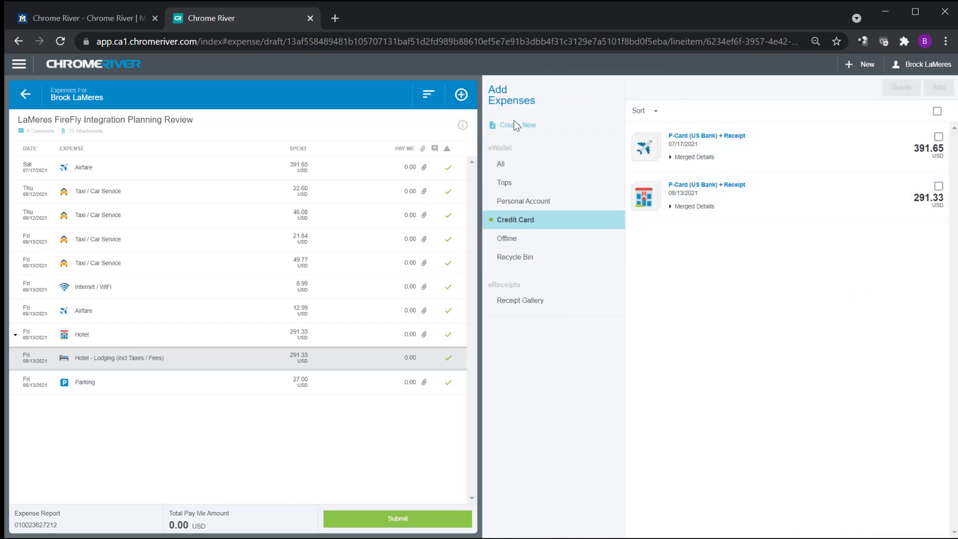
left_click(461, 95)
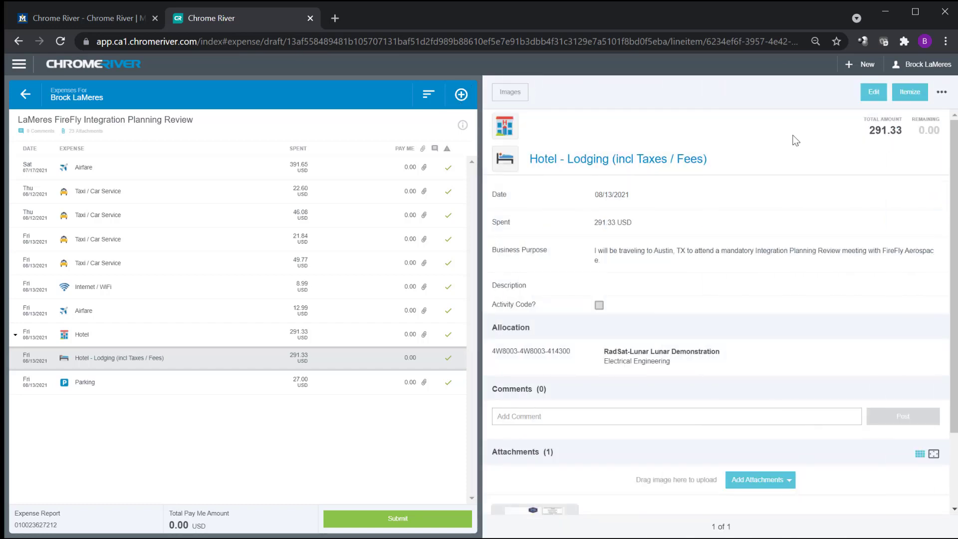
left_click(462, 95)
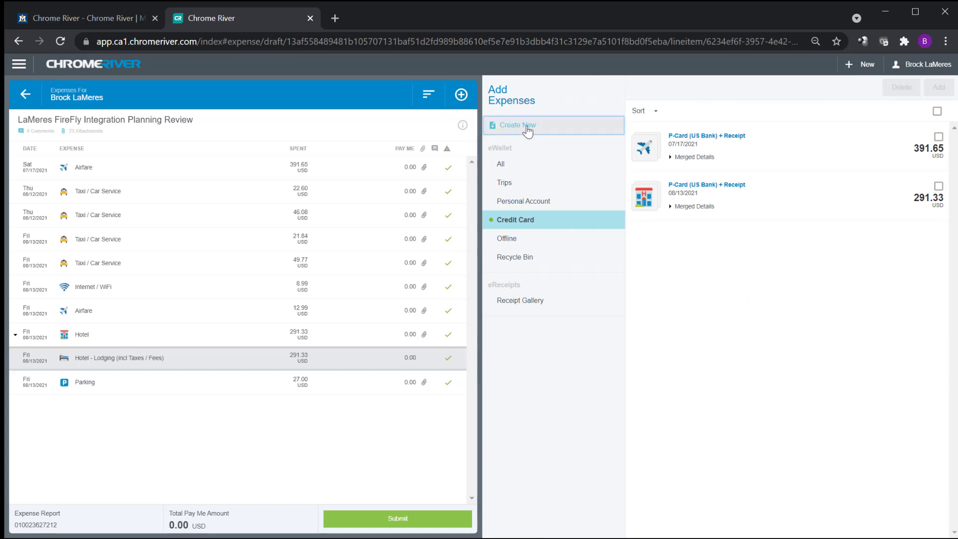
left_click(528, 129)
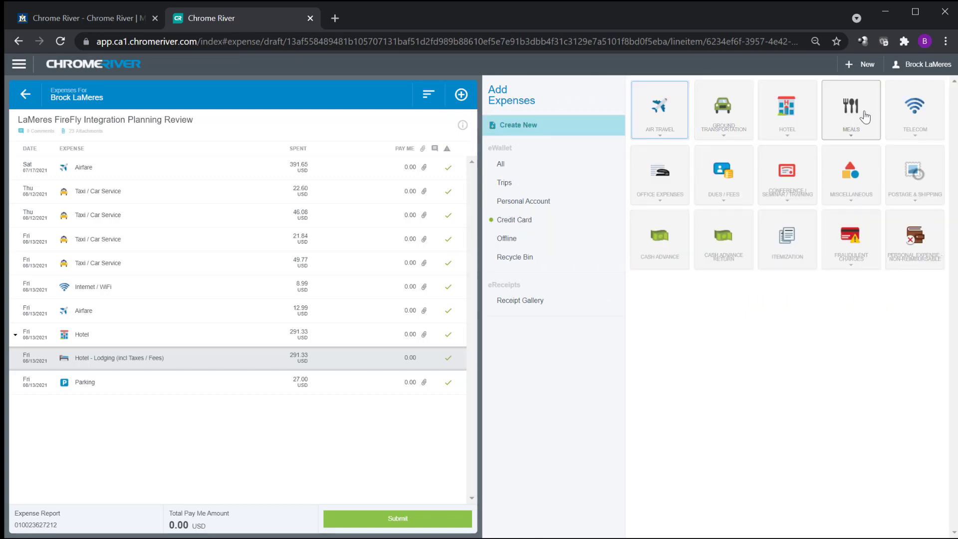
left_click(852, 128)
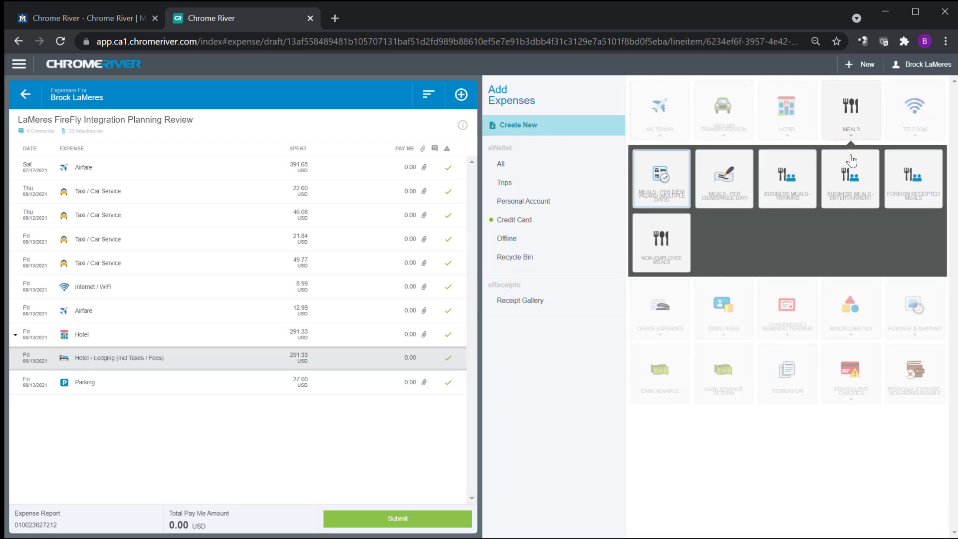
left_click(679, 199)
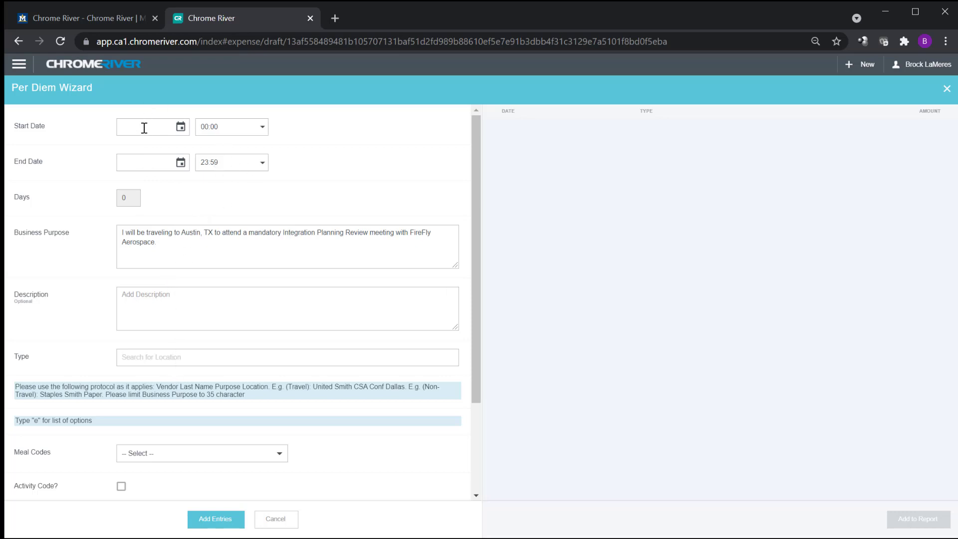
Set the per diem start to August 11, 2021 at 08:40.
left_click(161, 128)
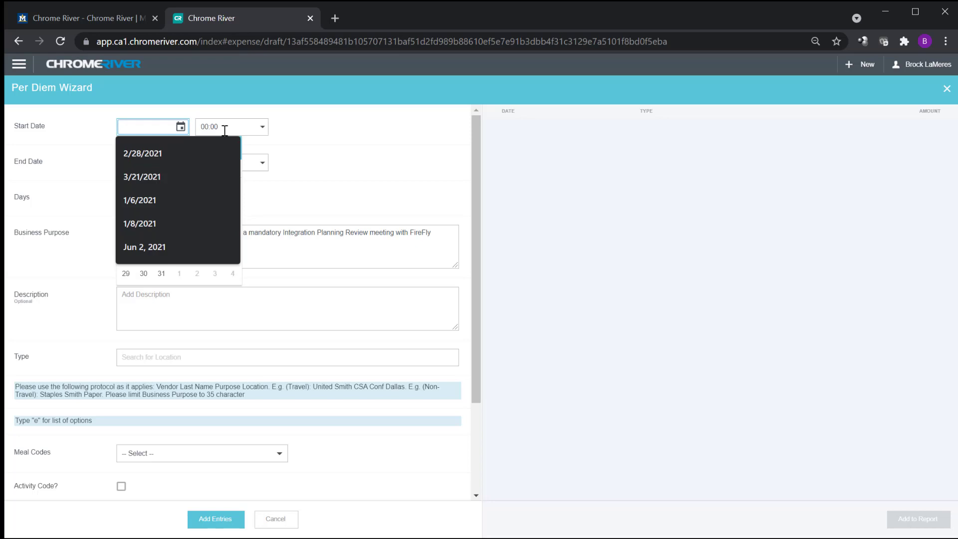
left_click(222, 130)
left_click(181, 127)
left_click(180, 221)
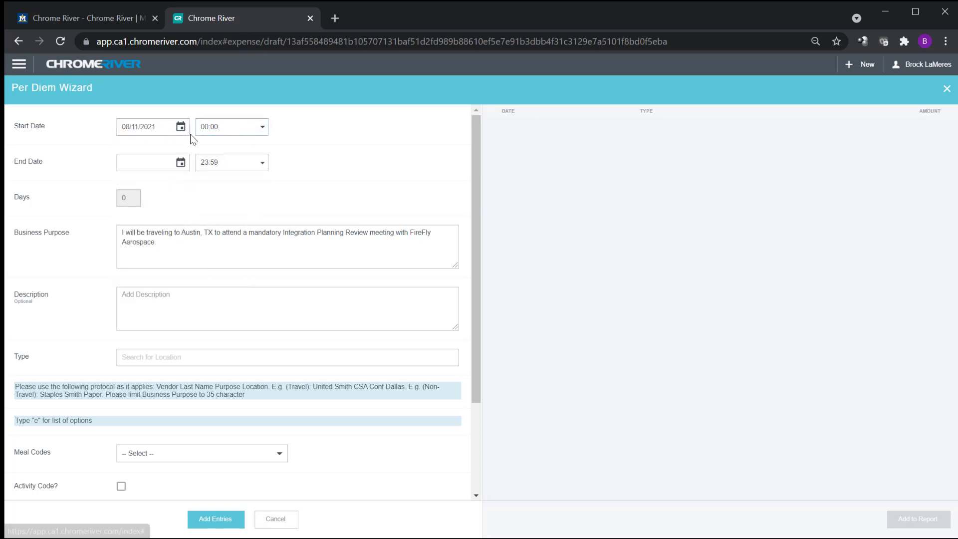
left_click(215, 128)
left_click_drag(223, 127, 199, 127)
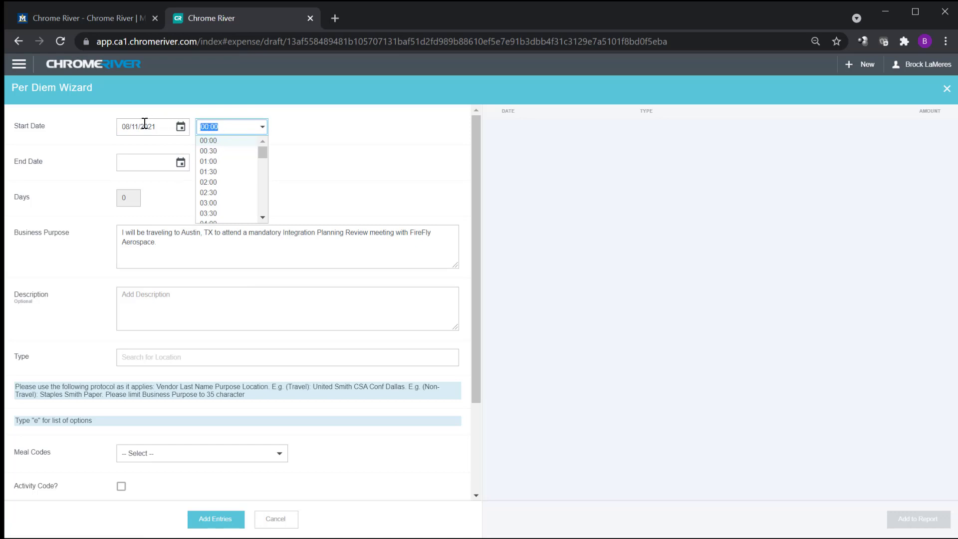
type("8:40")
left_click(305, 163)
left_click(261, 127)
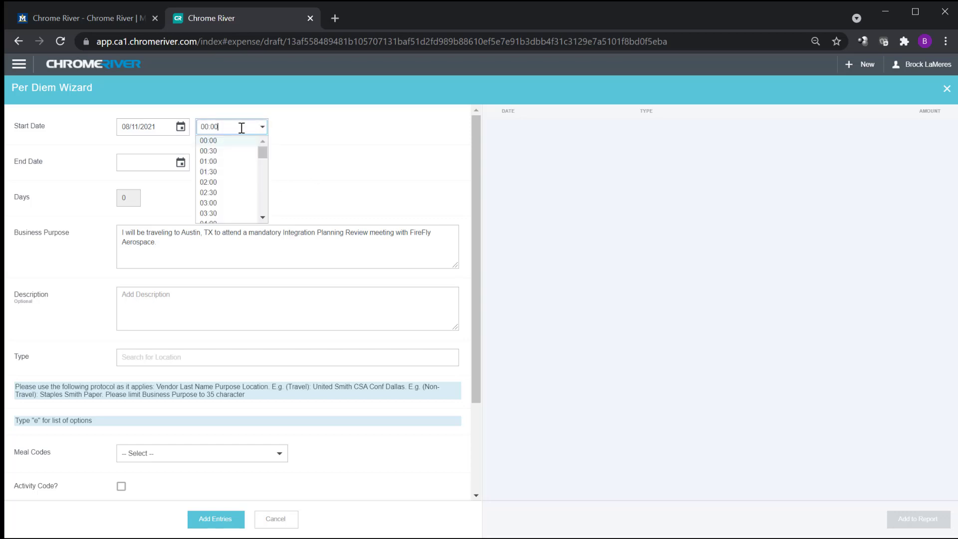
scroll(235, 210, "down", 5)
left_click(227, 198)
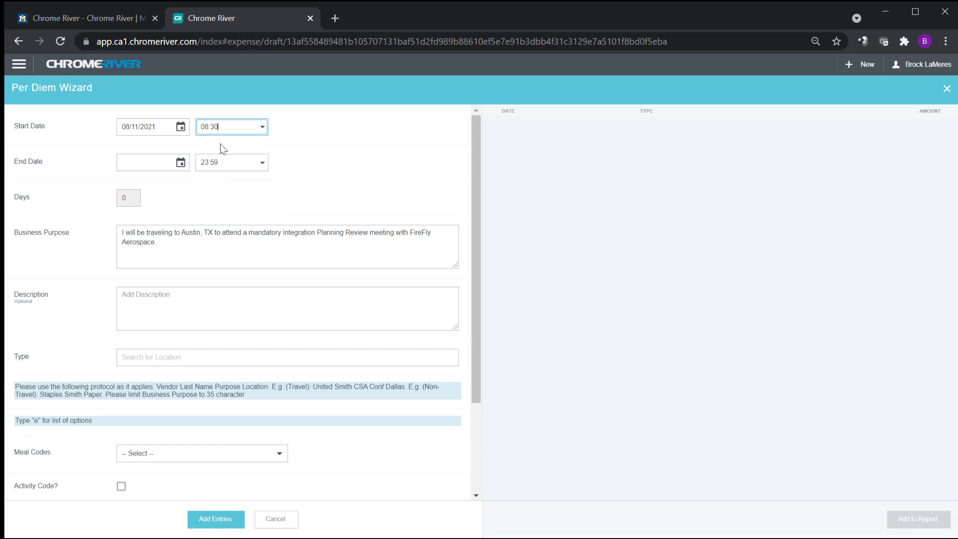
left_click(213, 127)
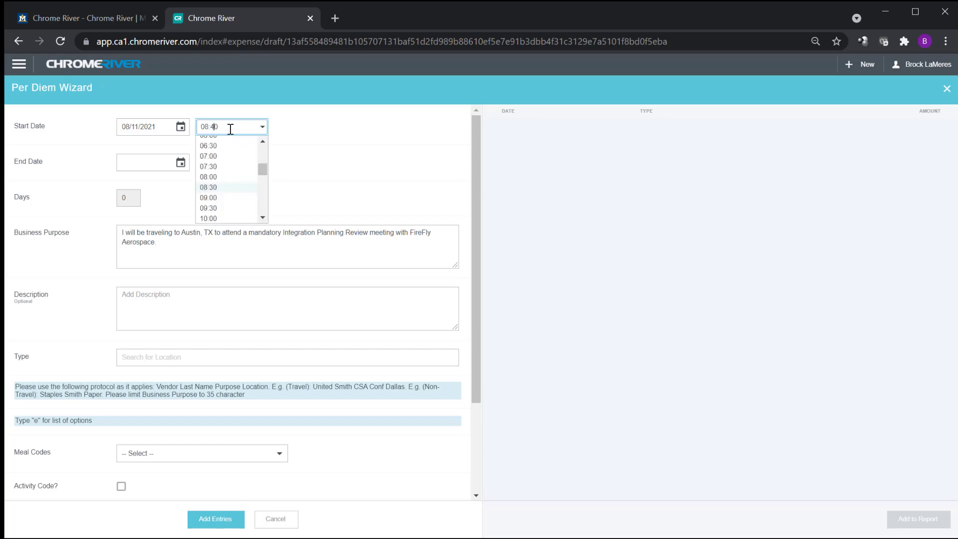
left_click(339, 161)
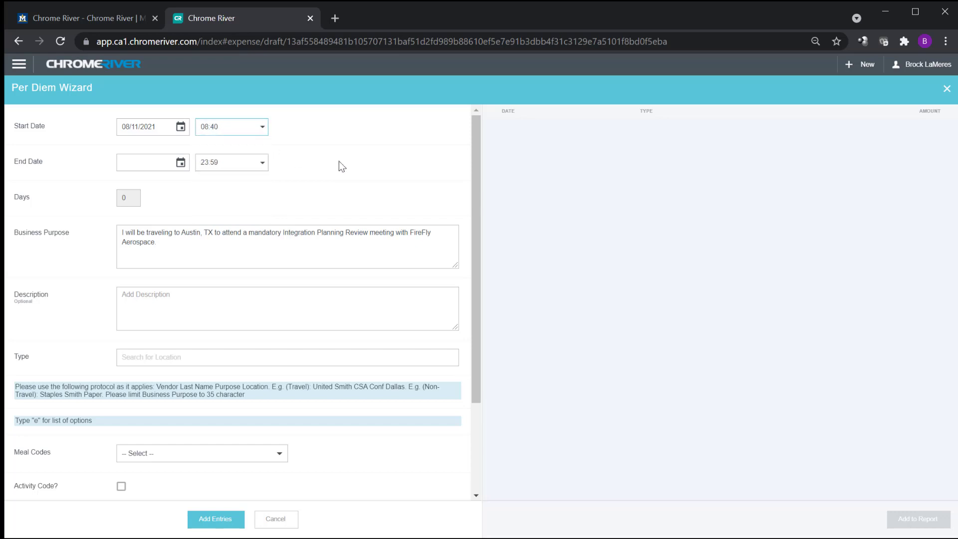
Set the per diem end to August 13, 2021 at 16:19.
left_click(184, 164)
left_click(230, 163)
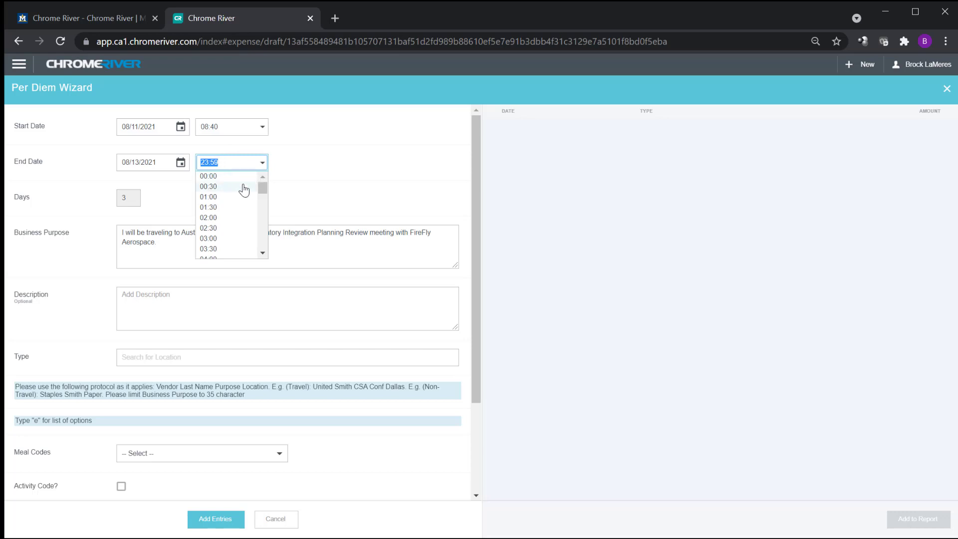
type("16:19")
left_click(304, 164)
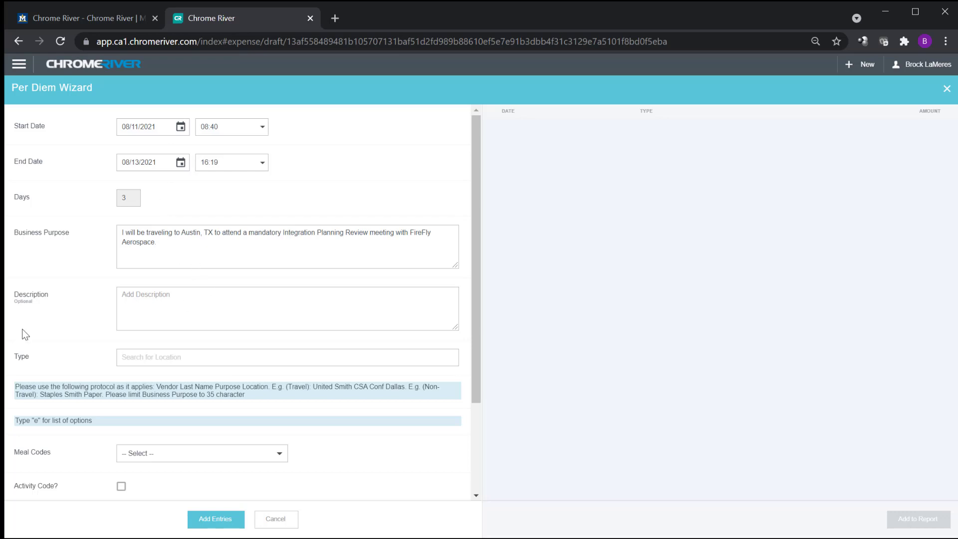
Set the per diem Type to Out of State-Not Montana.
left_click(148, 356)
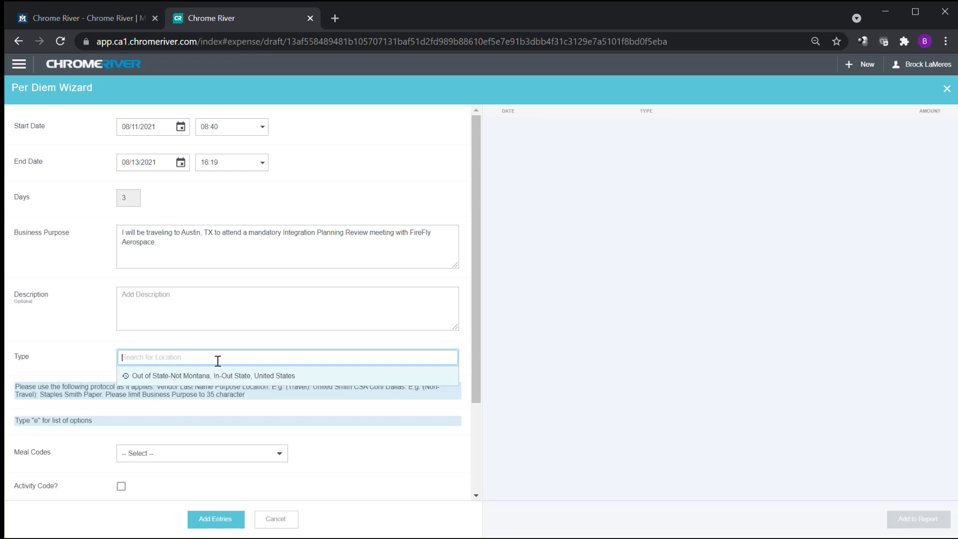
type("i")
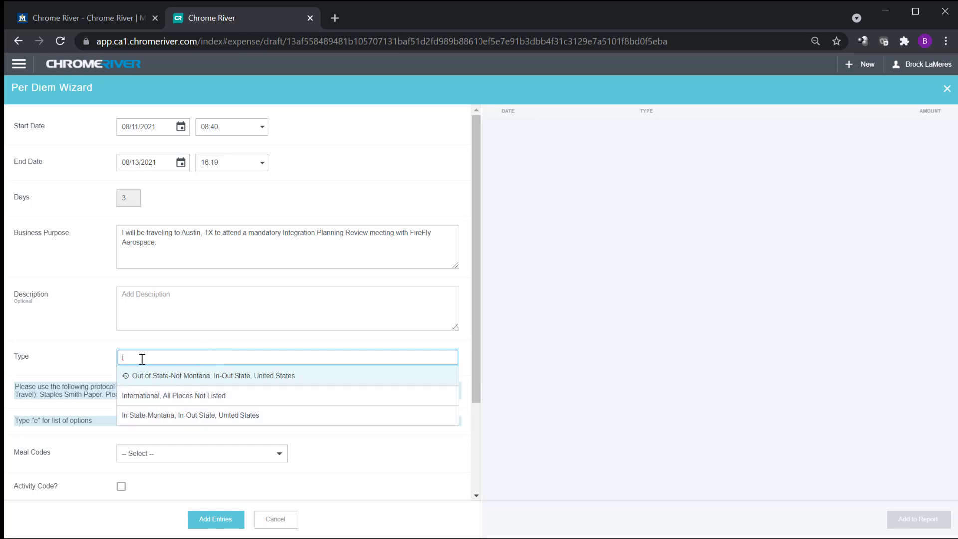
left_click_drag(141, 360, 110, 362)
key("BackSpace")
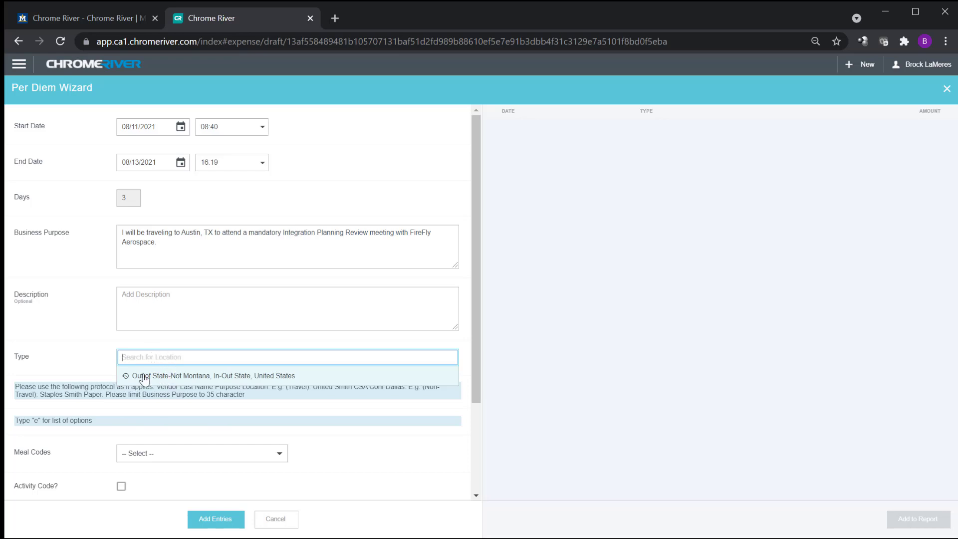
type("o")
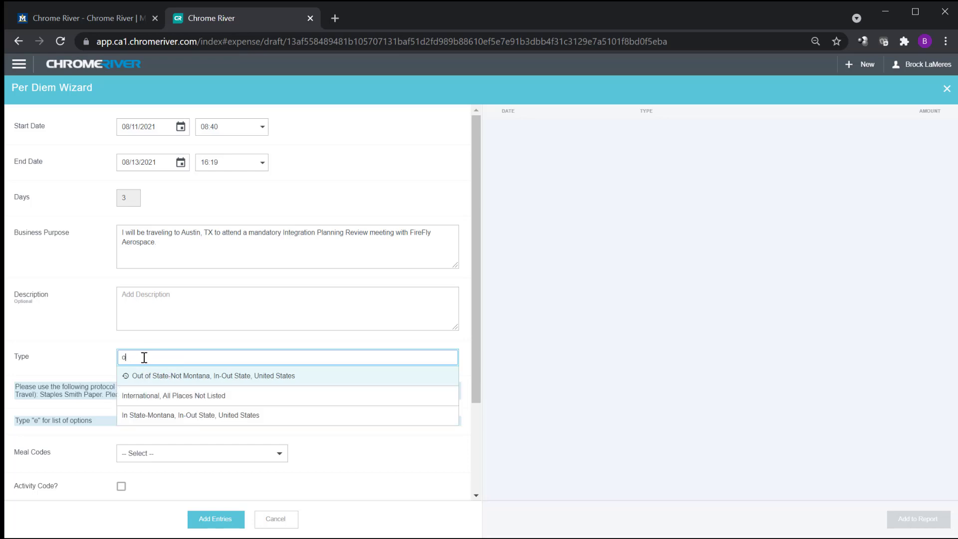
double_click(123, 357)
left_click(158, 377)
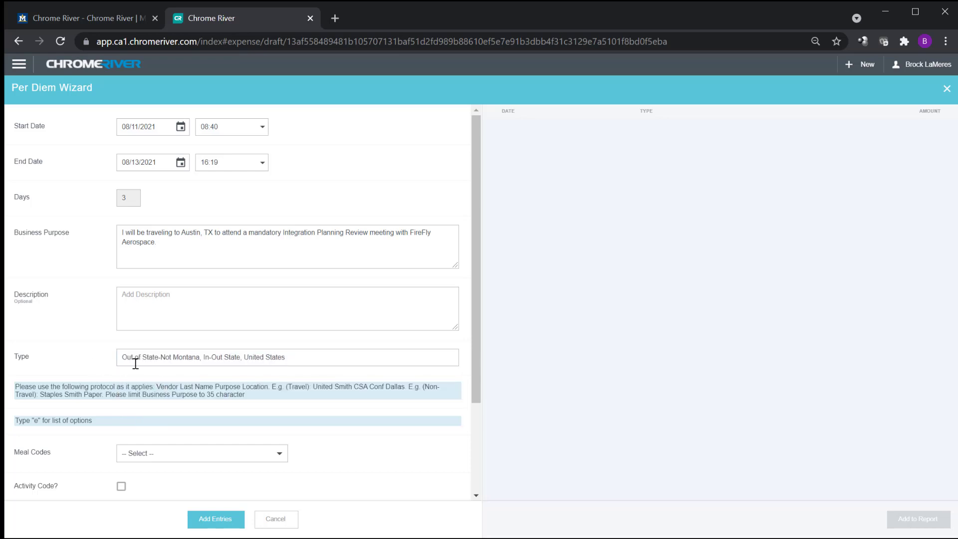
Use Out of State - Overnight meal codes and generate the 37.00, 50.00 and 27.00 daily entries.
scroll(289, 359, "down", 2)
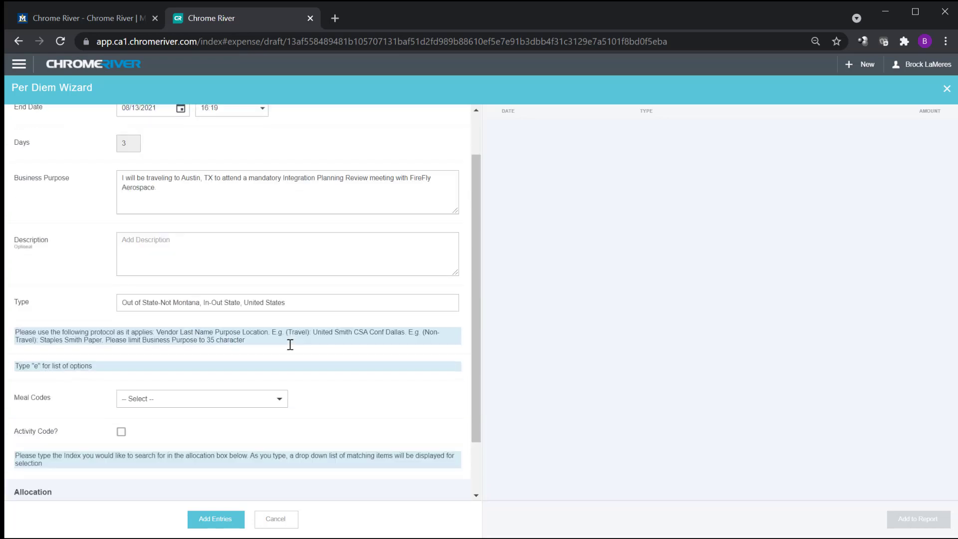
left_click(142, 389)
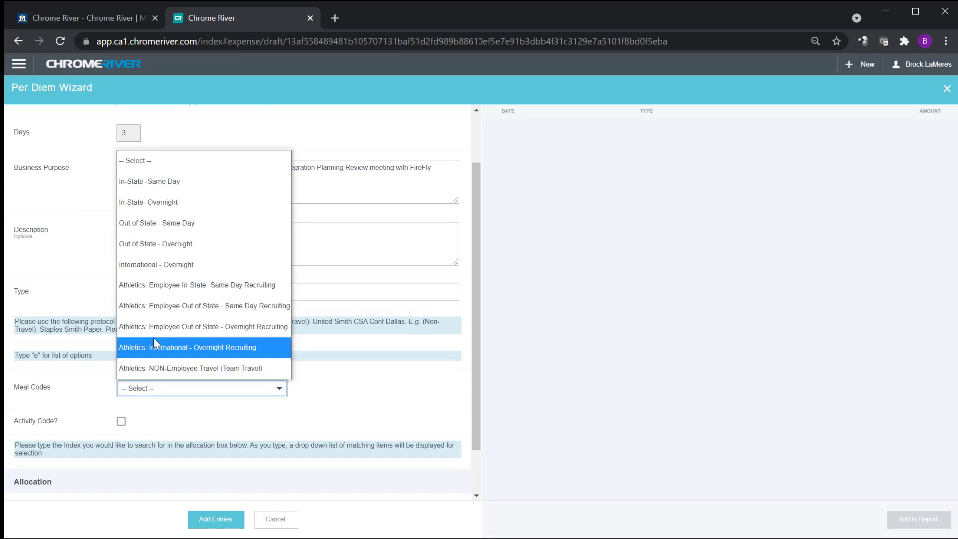
left_click(180, 244)
scroll(465, 425, "down", 1)
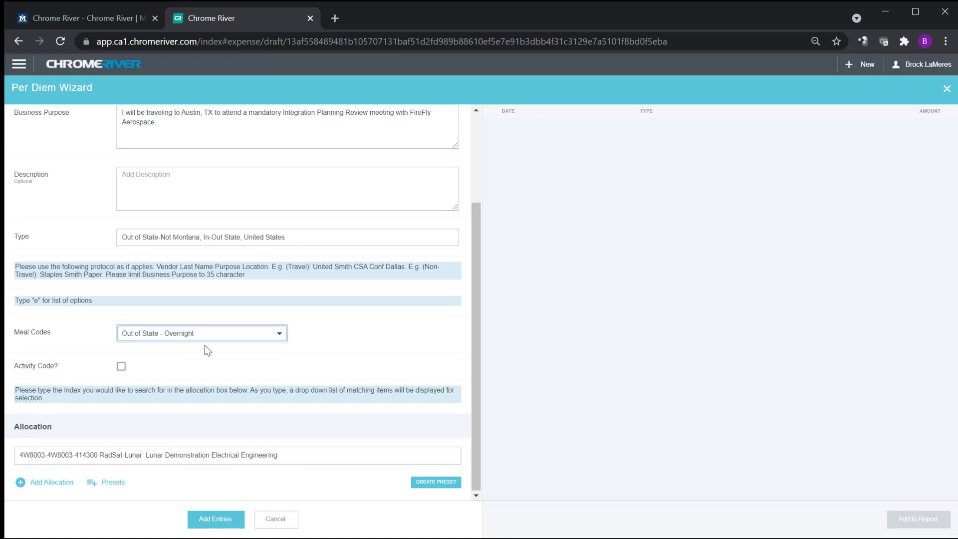
left_click(217, 525)
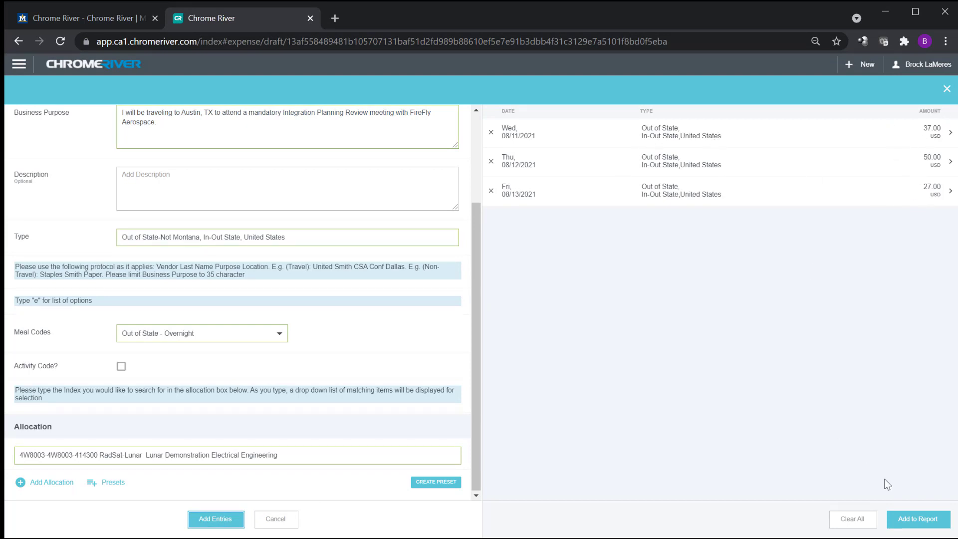
Add the per diem days to the FireFly report and open its Submit Confirmation (986.25 USD total).
left_click(910, 522)
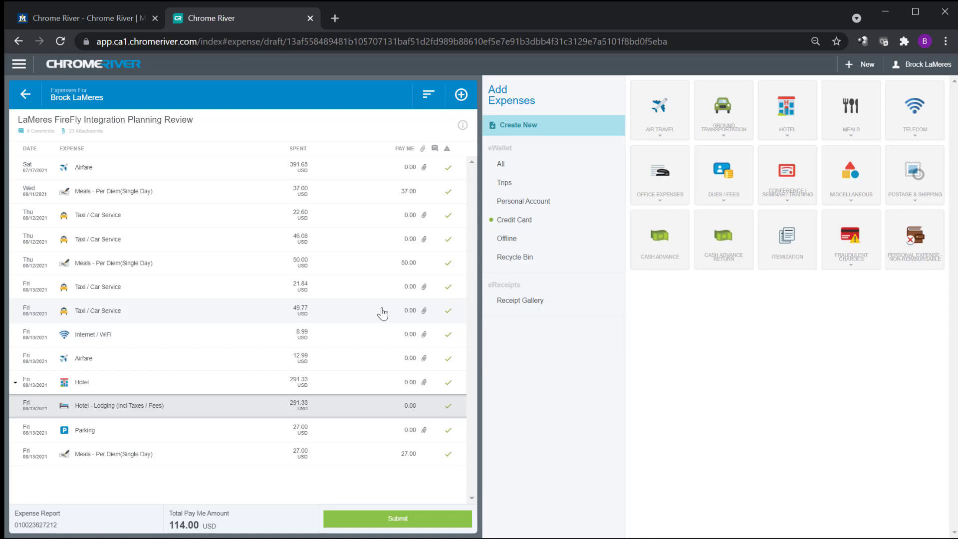
left_click(393, 520)
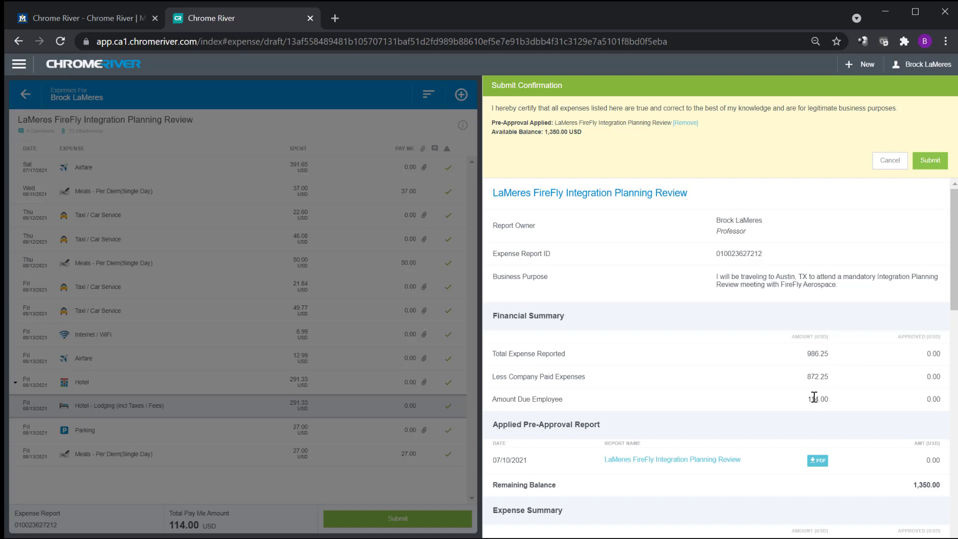
Review the financial summary: 114.00 due to the employee, 872.25 company paid.
left_click_drag(808, 398, 830, 398)
left_click_drag(808, 377, 828, 378)
scroll(811, 389, "down", 10)
scroll(810, 389, "up", 10)
scroll(810, 389, "down", 15)
scroll(809, 394, "up", 15)
Submit the report, answering the proof-of-travel notice with 'I confirm I traveled.'.
left_click(931, 161)
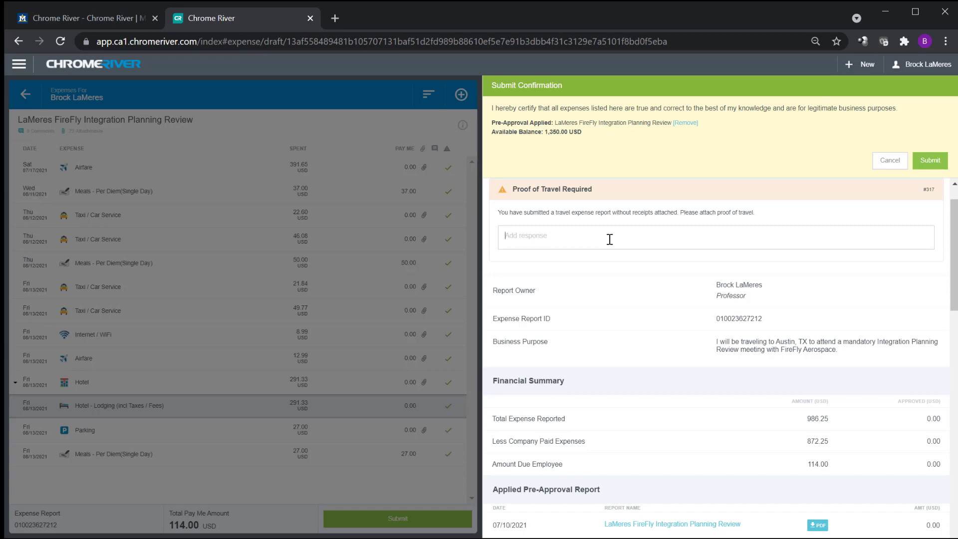
type("I")
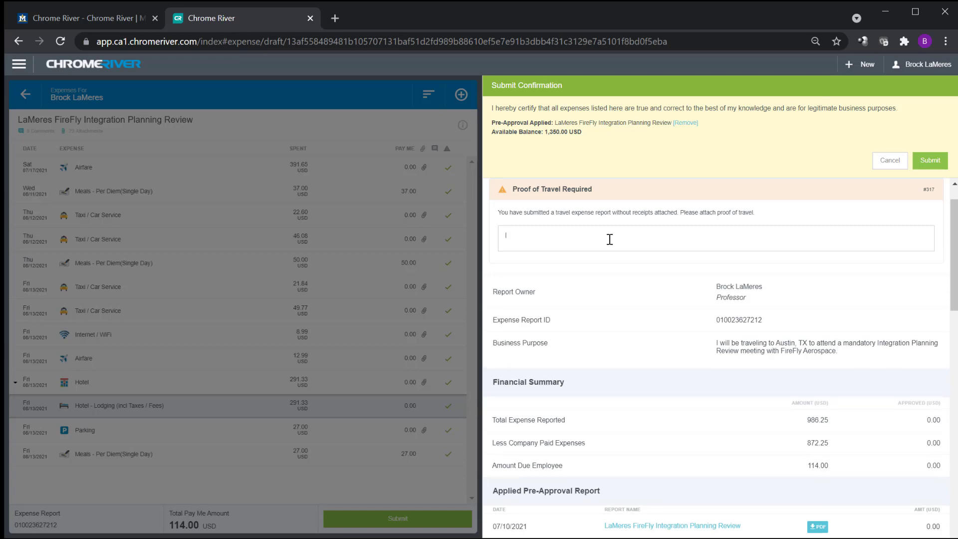
type(" confirm I traveled.")
left_click(925, 161)
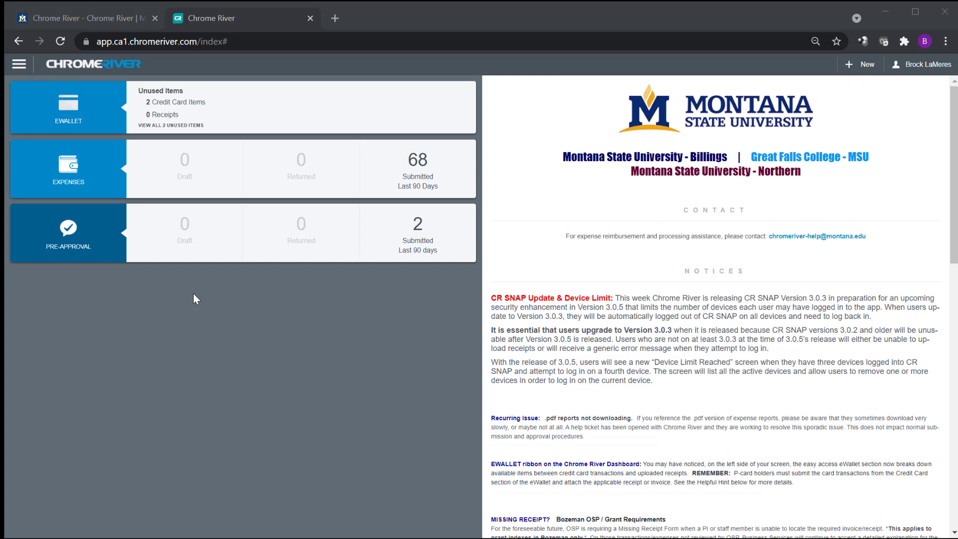
Open eWallet from the main menu and select the 391.65 and 291.33 USD card charges.
left_click(20, 66)
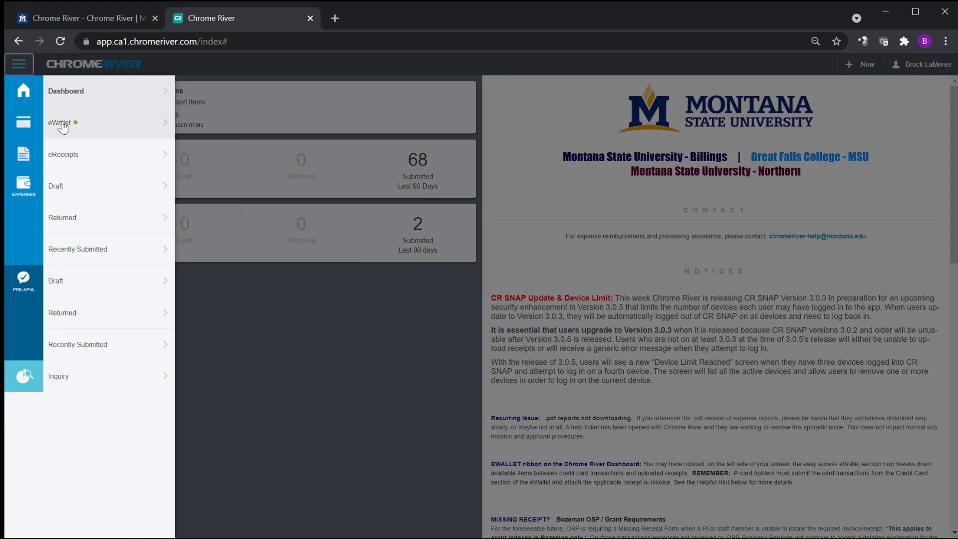
left_click(57, 125)
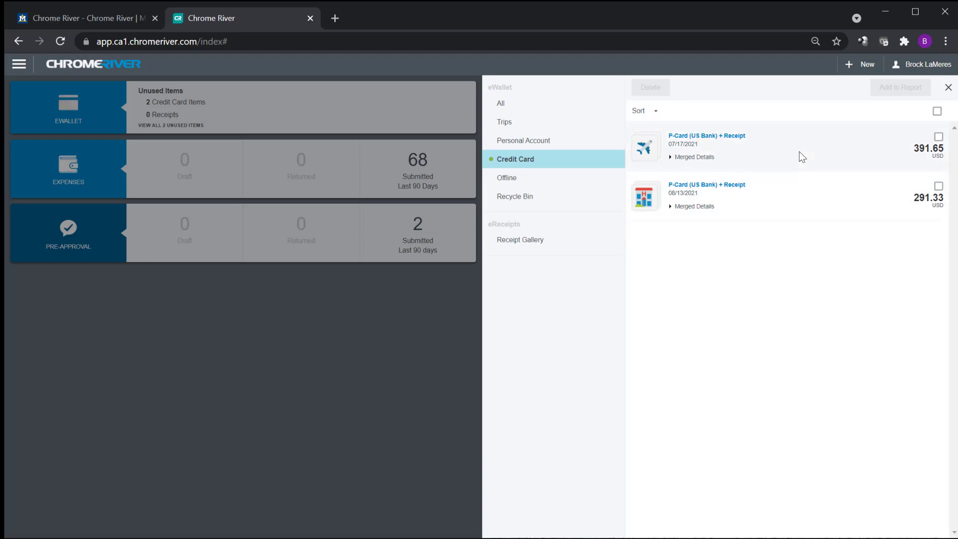
left_click(939, 137)
left_click(939, 186)
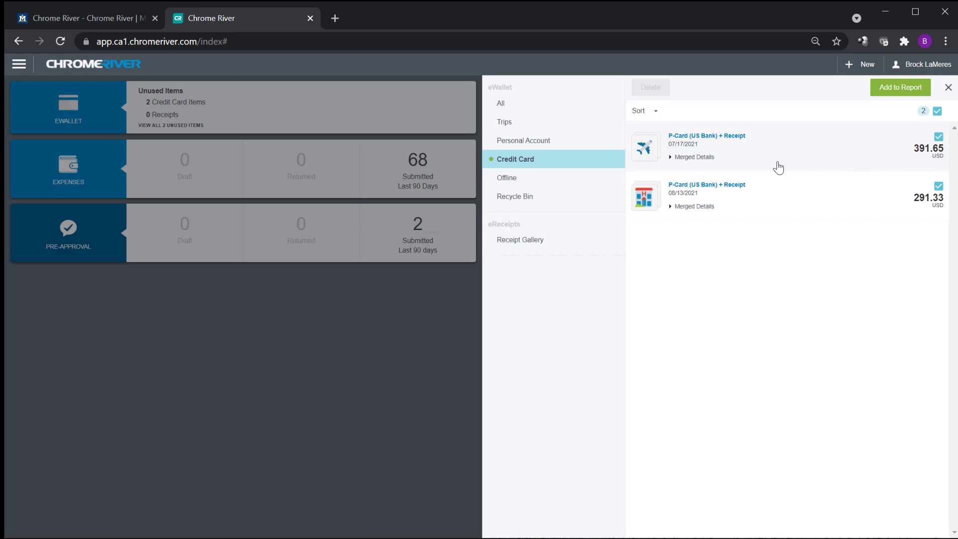